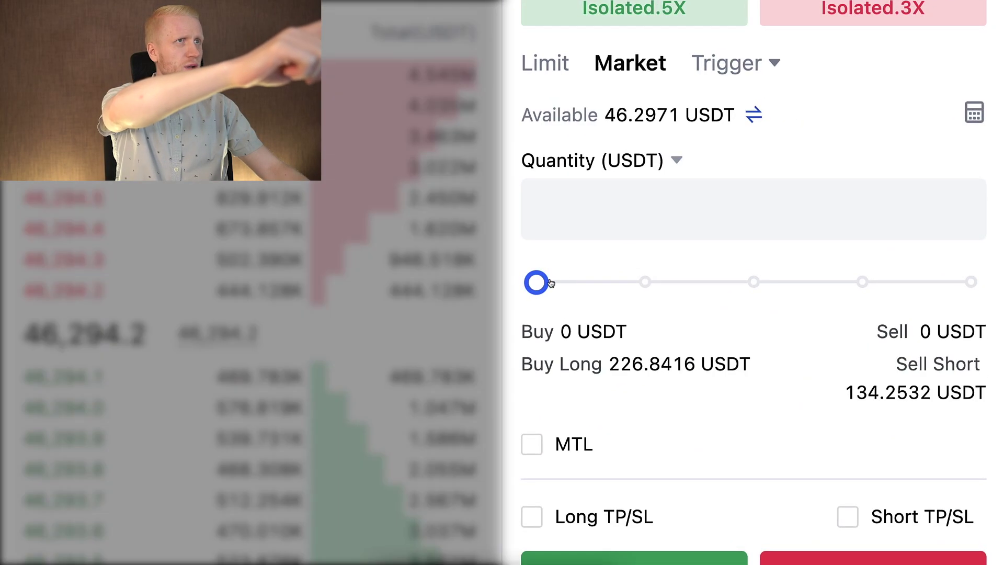
drag(850, 158, 867, 157)
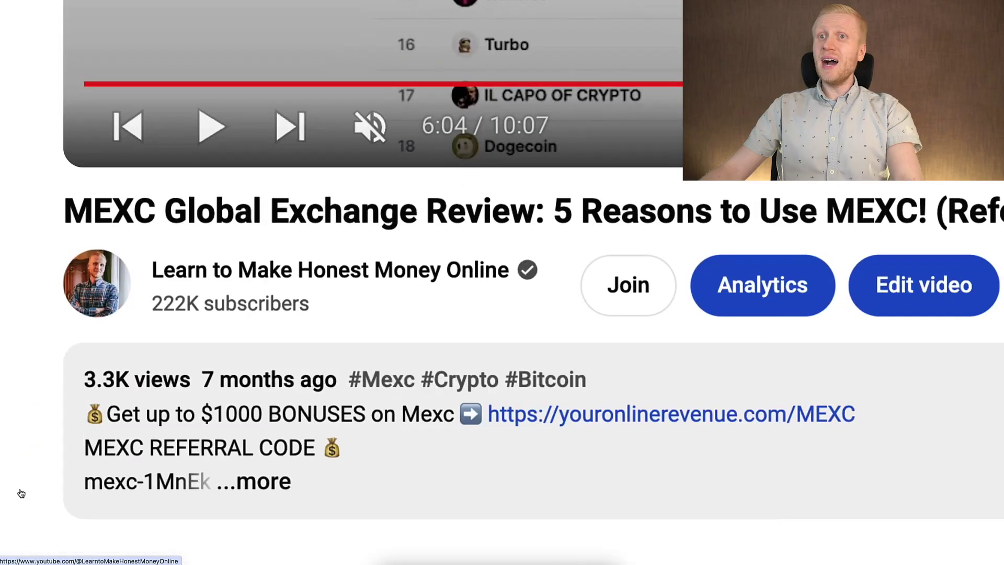
Open the MEXC sign-up page through the bonus link in the video description and choose mobile sign-up.
scroll(342, 436, down, 1)
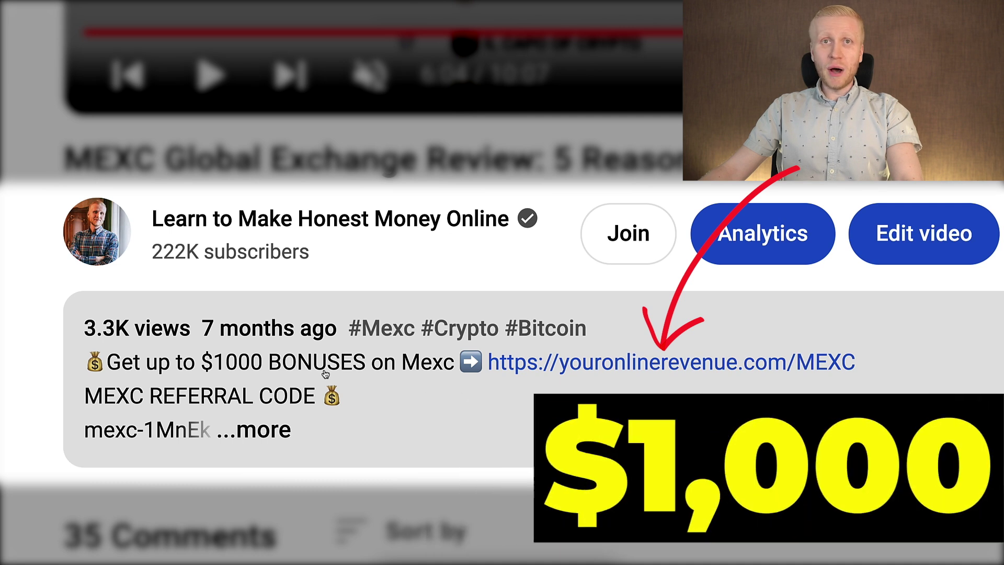
click(663, 364)
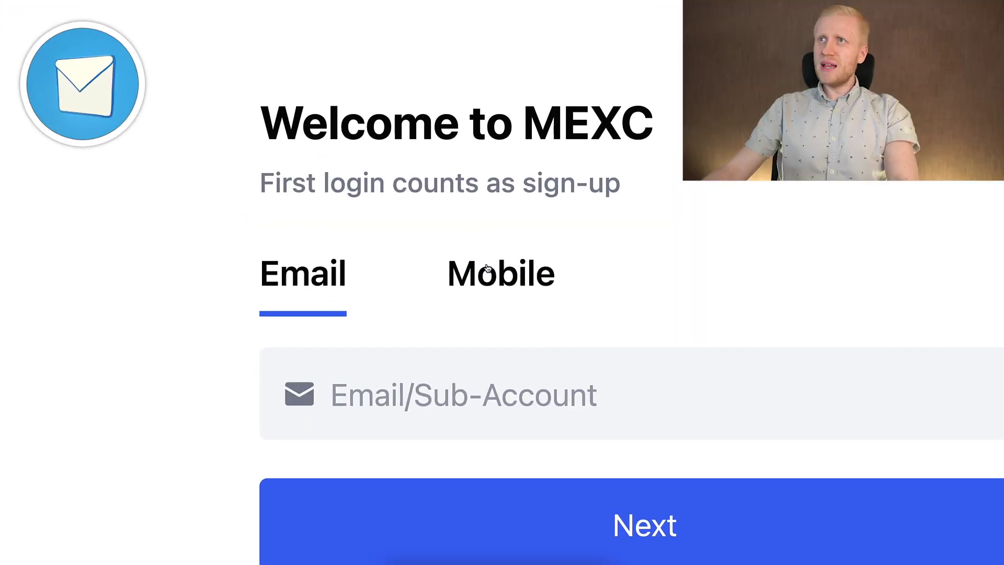
click(487, 268)
scroll(486, 264, down, 4)
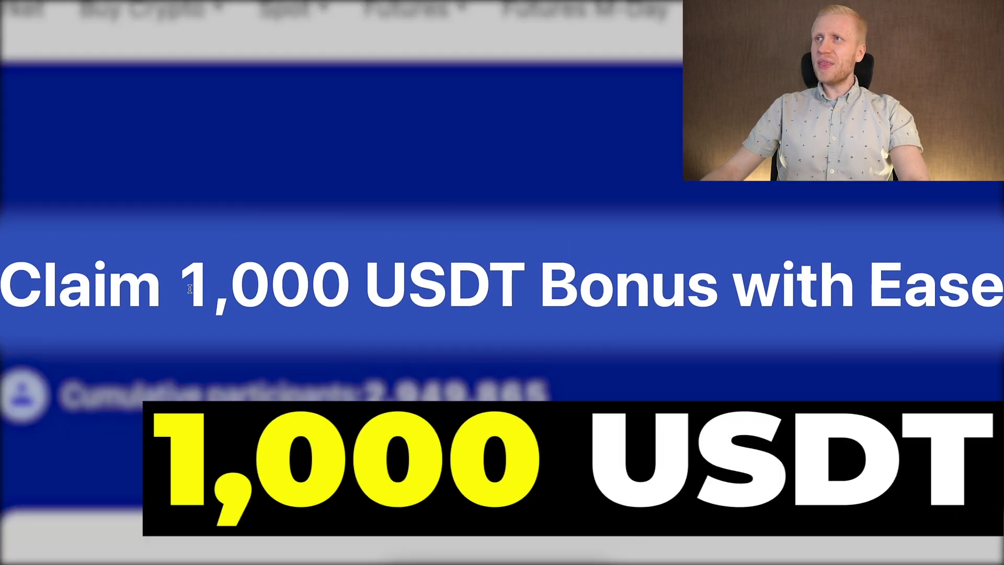
Review the 1,000 USDT bonus page, including its headline, the Futures options and the beginner tasks.
drag(184, 128, 445, 141)
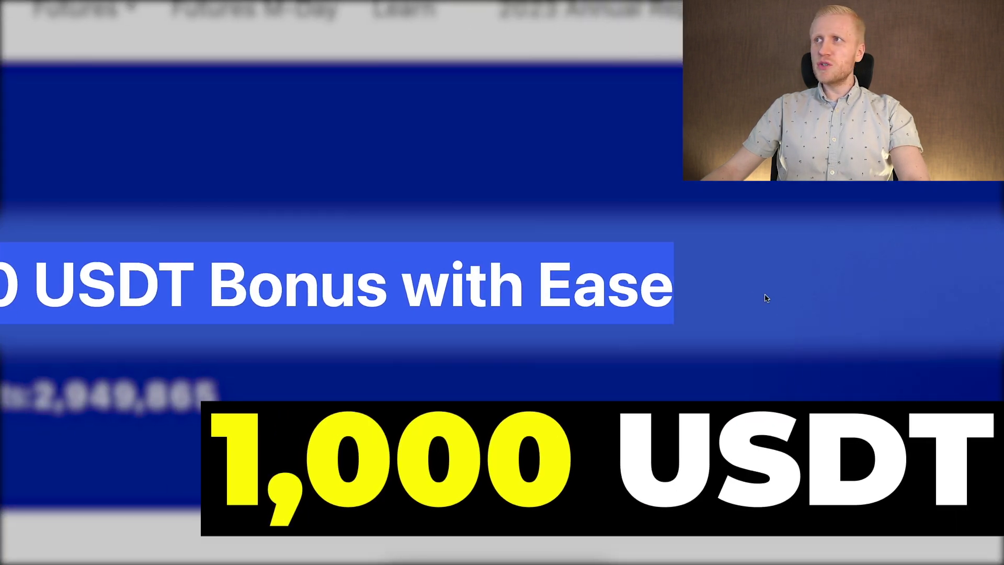
double_click(884, 290)
mouse_move(285, 34)
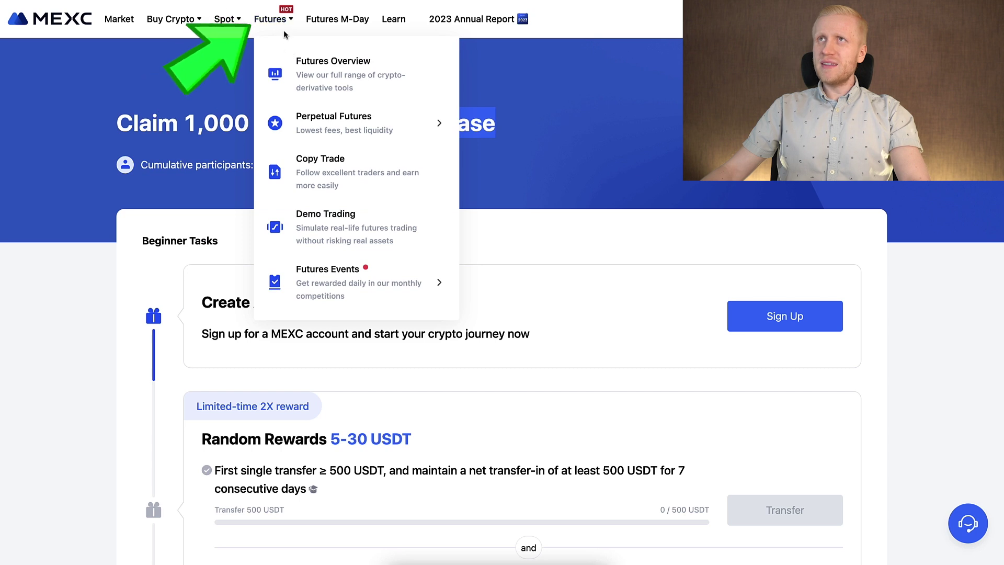
mouse_move(386, 281)
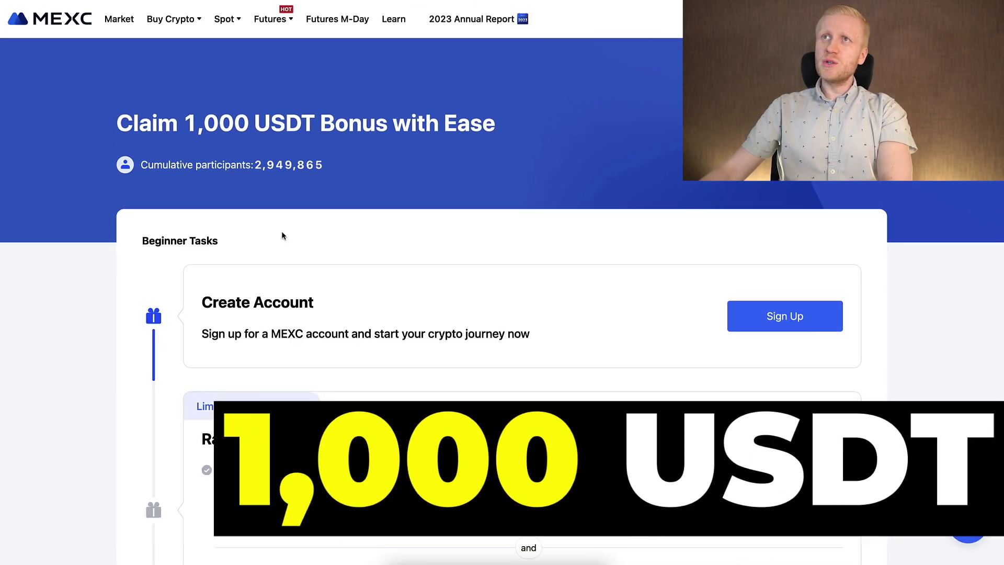
scroll(388, 242, down, 4)
mouse_move(964, 519)
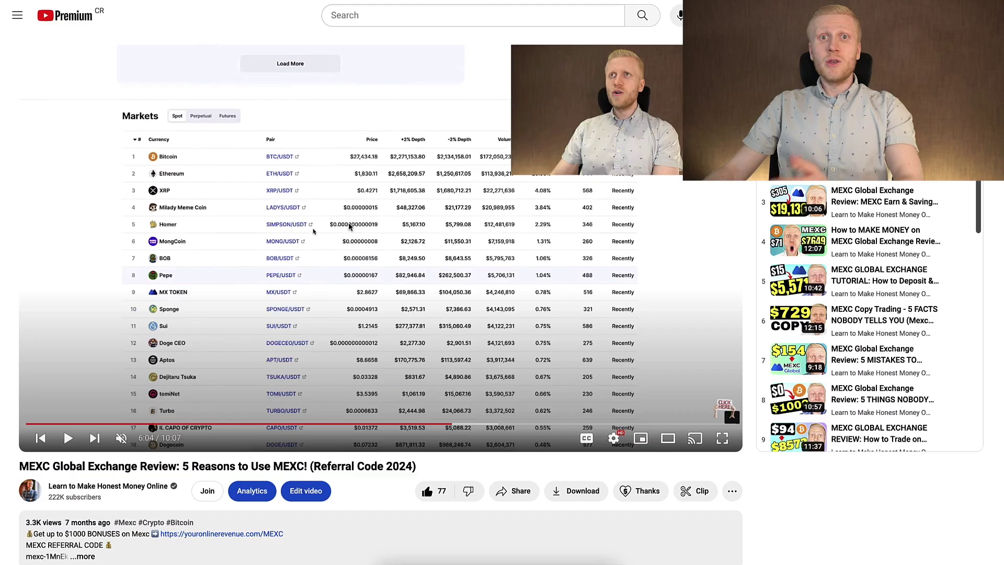
Read through the viewer comments below the MEXC review video on YouTube.
scroll(348, 226, down, 15)
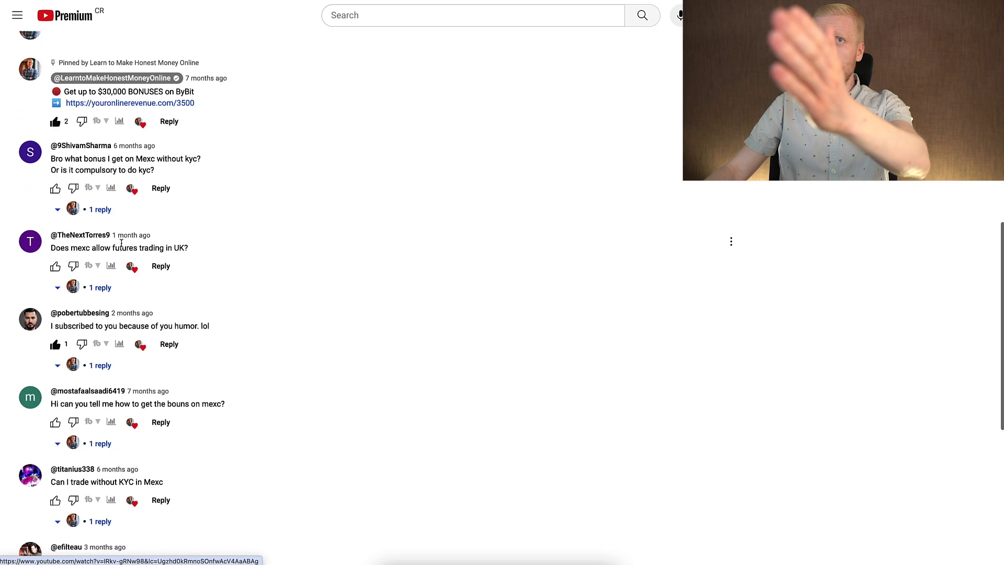
scroll(121, 247, down, 2)
scroll(121, 247, up, 3)
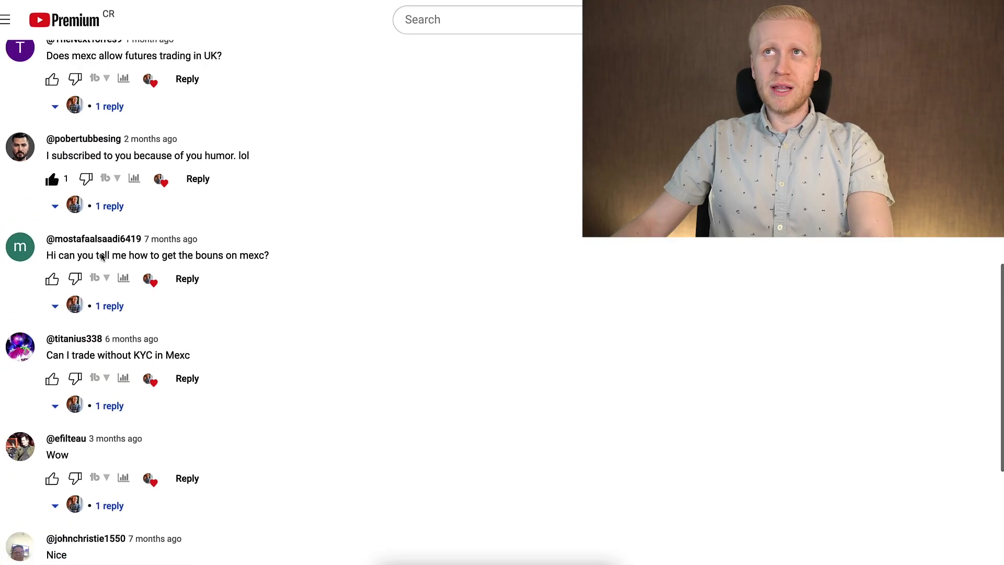
scroll(102, 256, up, 10)
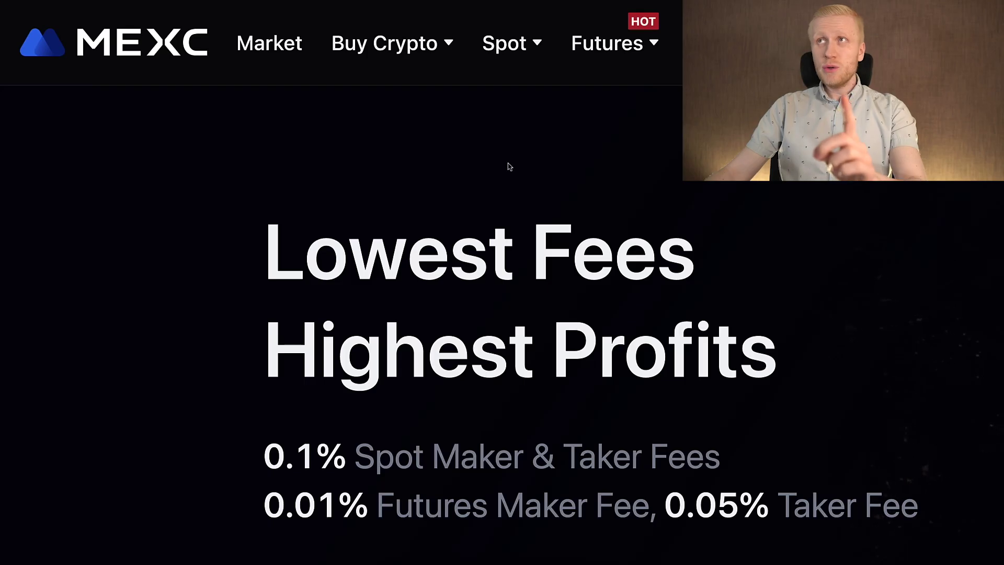
Open the Futures Overview page from the MEXC home page in a new tab.
mouse_move(630, 41)
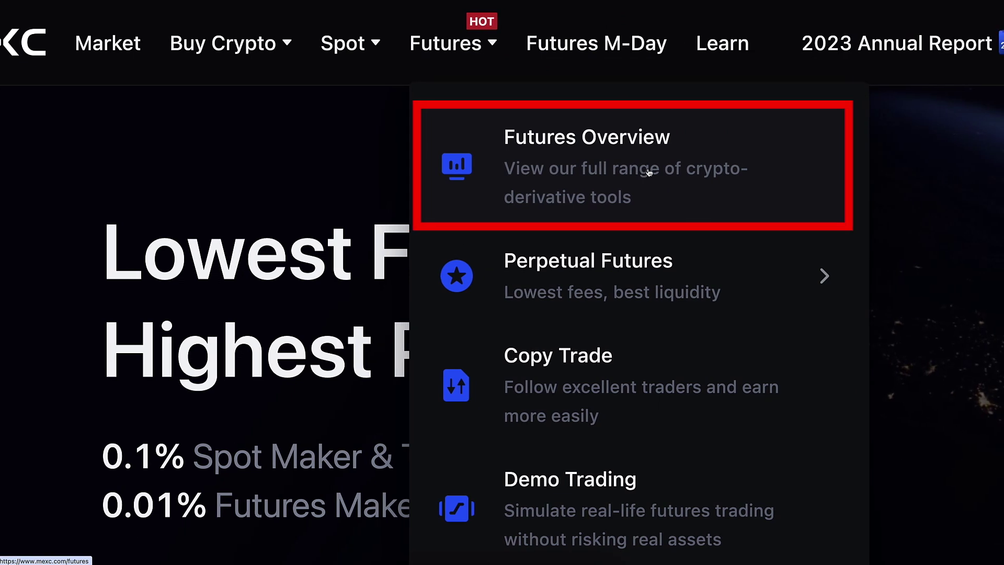
right_click(806, 177)
click(627, 215)
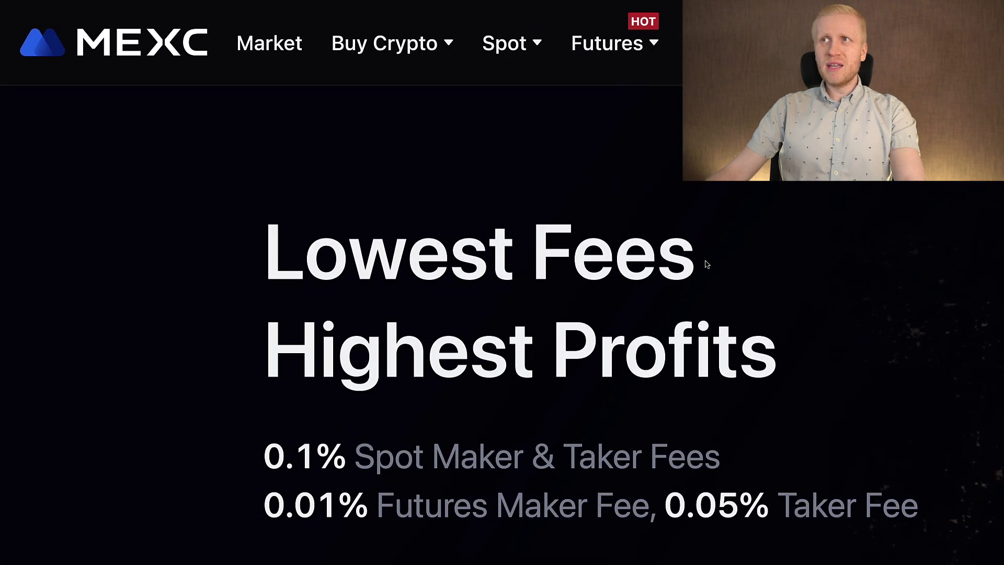
Examine the spot and futures maker and taker fees advertised on the MEXC home page.
drag(543, 264, 89, 245)
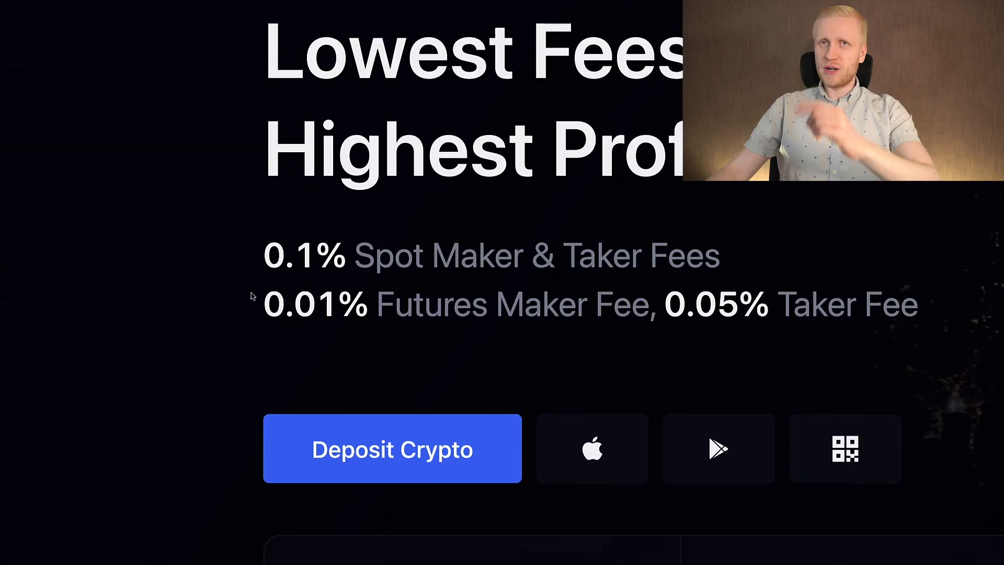
scroll(251, 296, down, 2)
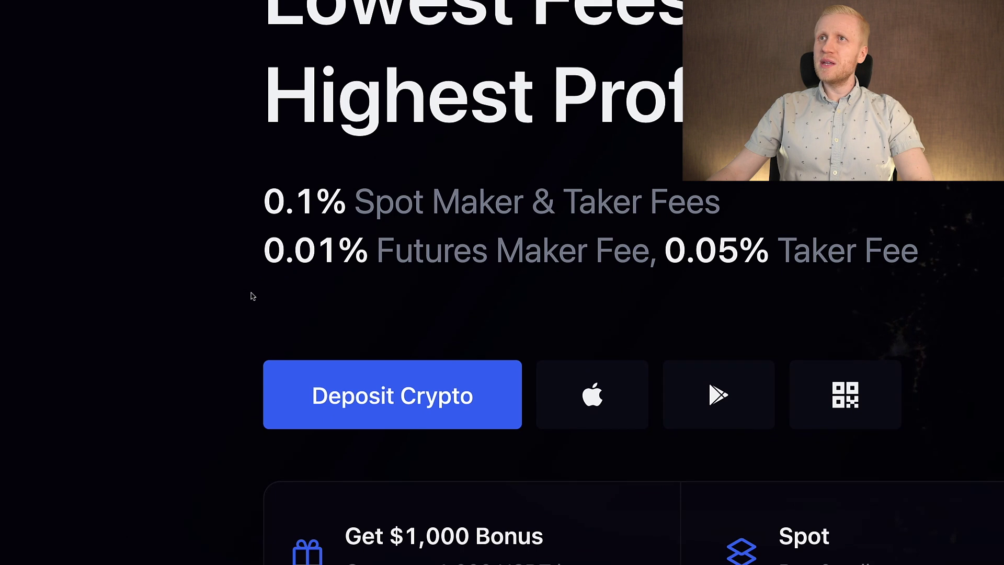
click(287, 253)
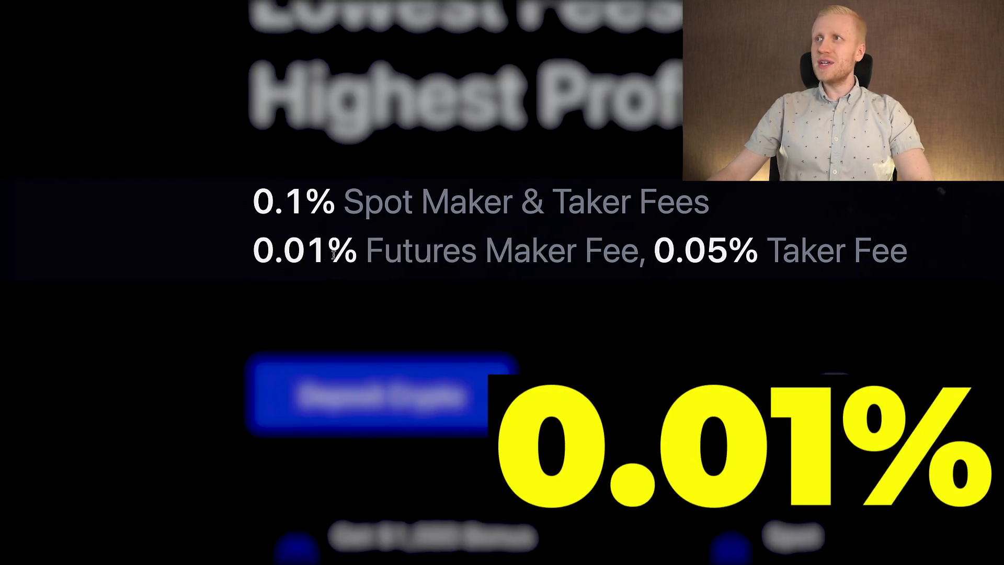
drag(665, 251, 713, 253)
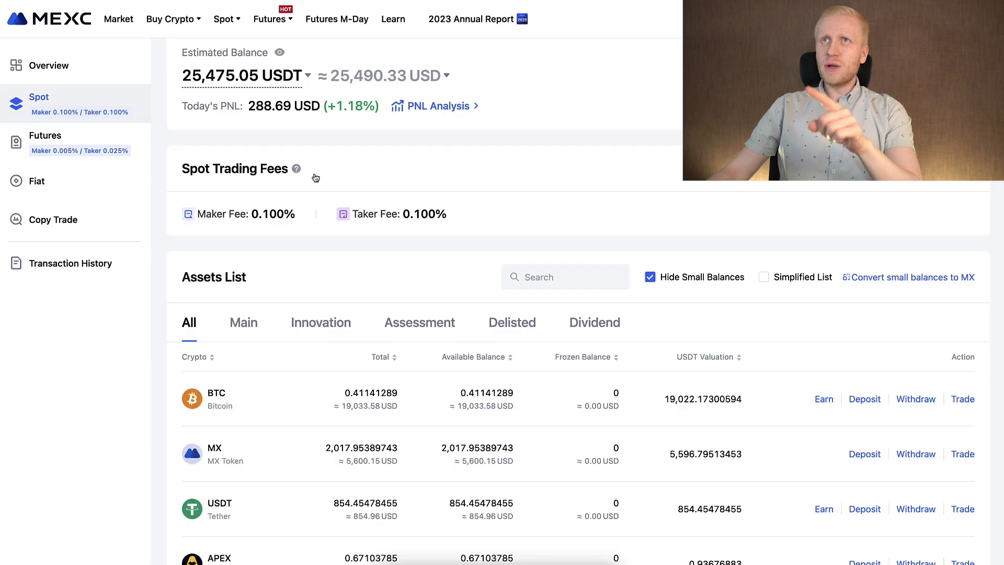
Transfer 10 MX from the Spot account to the Futures account.
scroll(332, 157, up, 1)
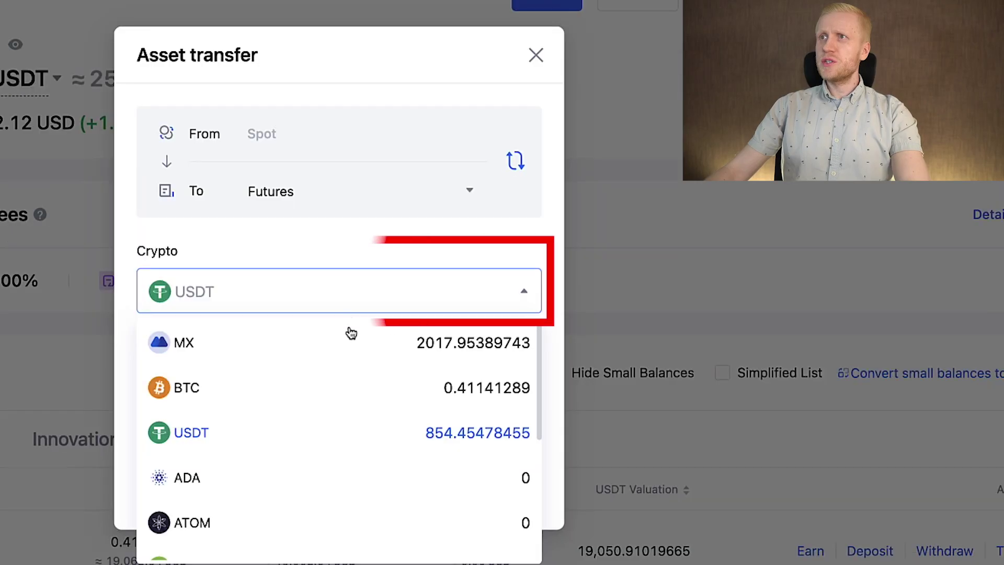
click(350, 343)
click(347, 393)
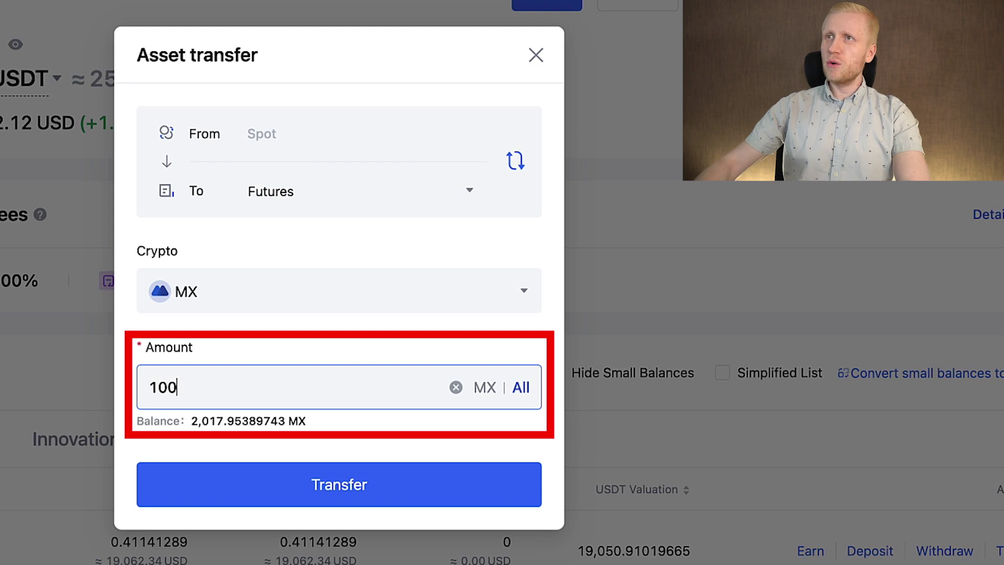
click(315, 484)
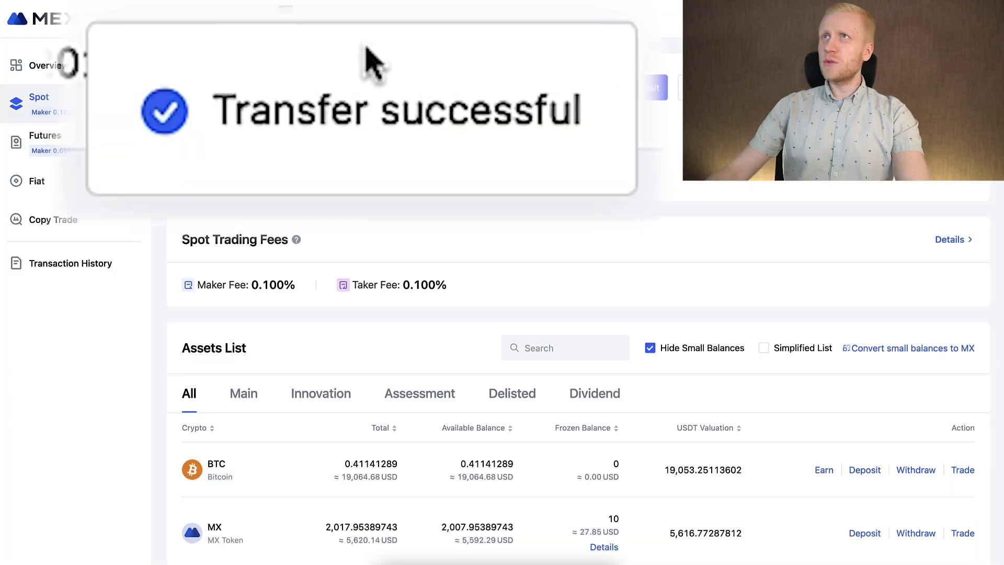
Open the Futures wallet and check its assets list and trading fee rate, including the MX holding.
click(66, 142)
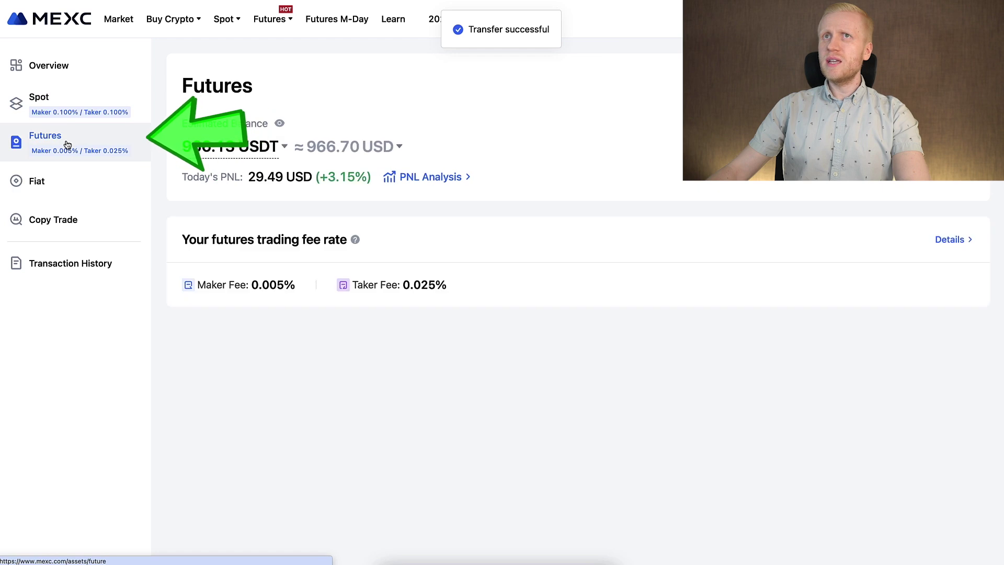
scroll(225, 471, down, 1)
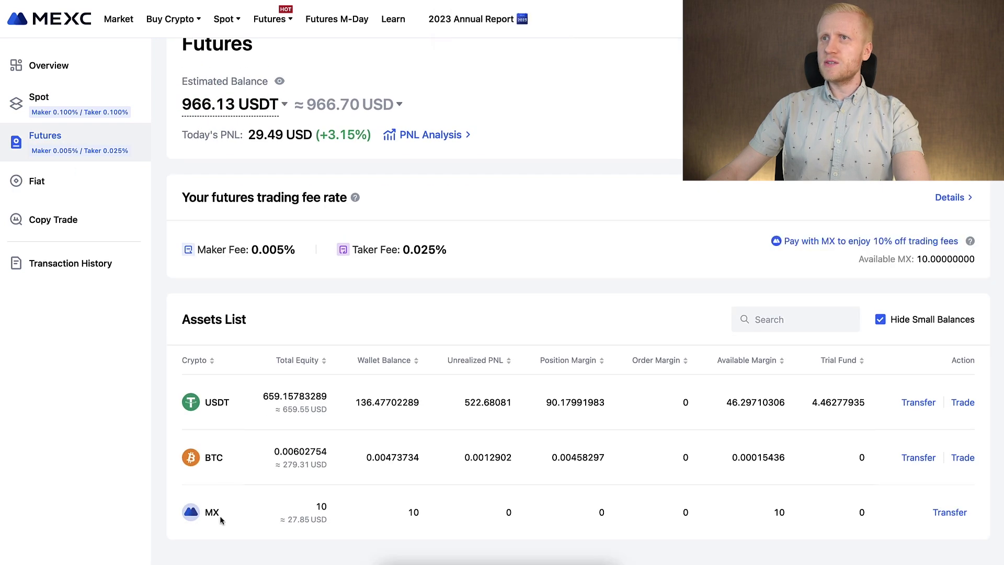
scroll(220, 519, down, 1)
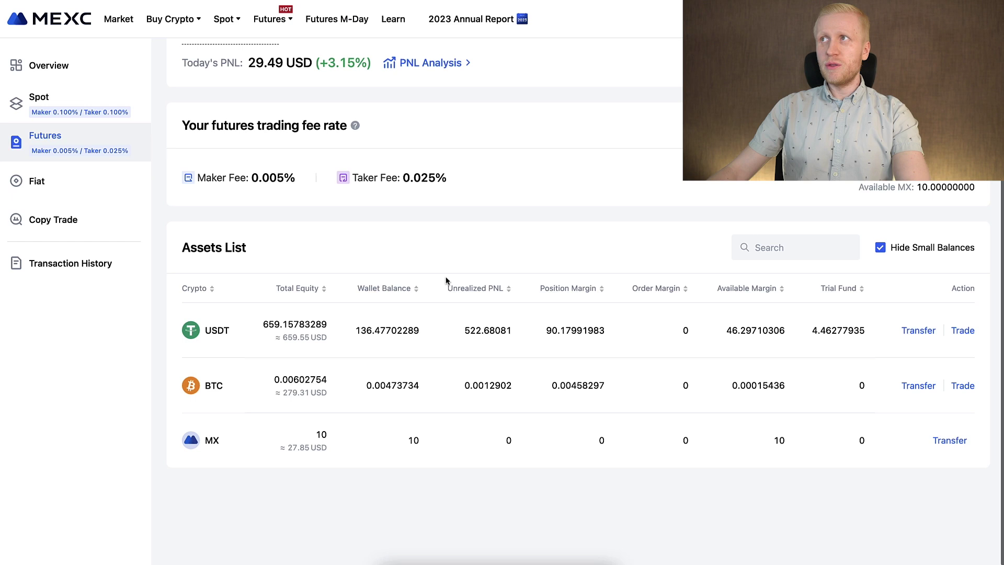
scroll(446, 281, up, 1)
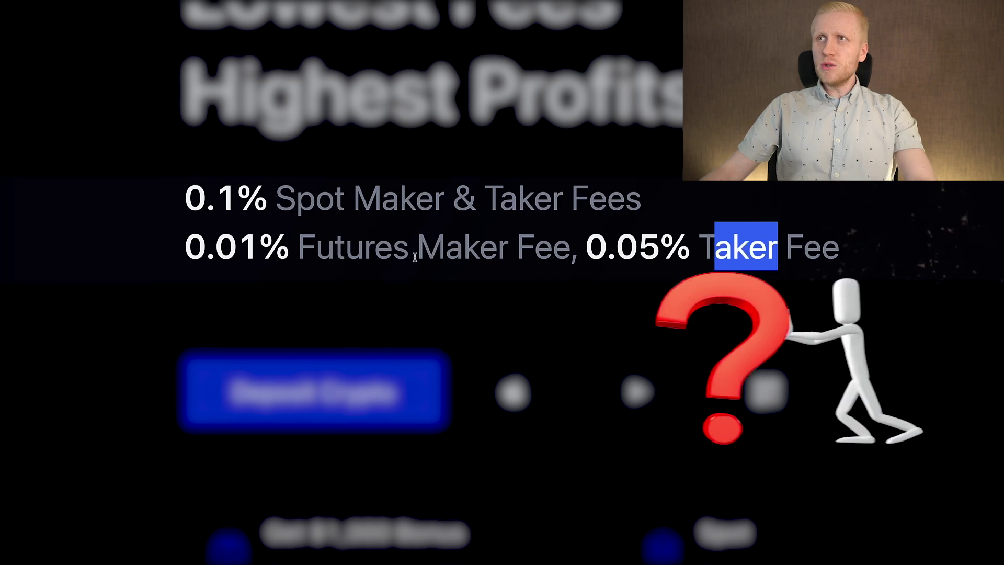
Highlight the futures maker and taker fee wording on the MEXC home page.
drag(416, 253, 512, 255)
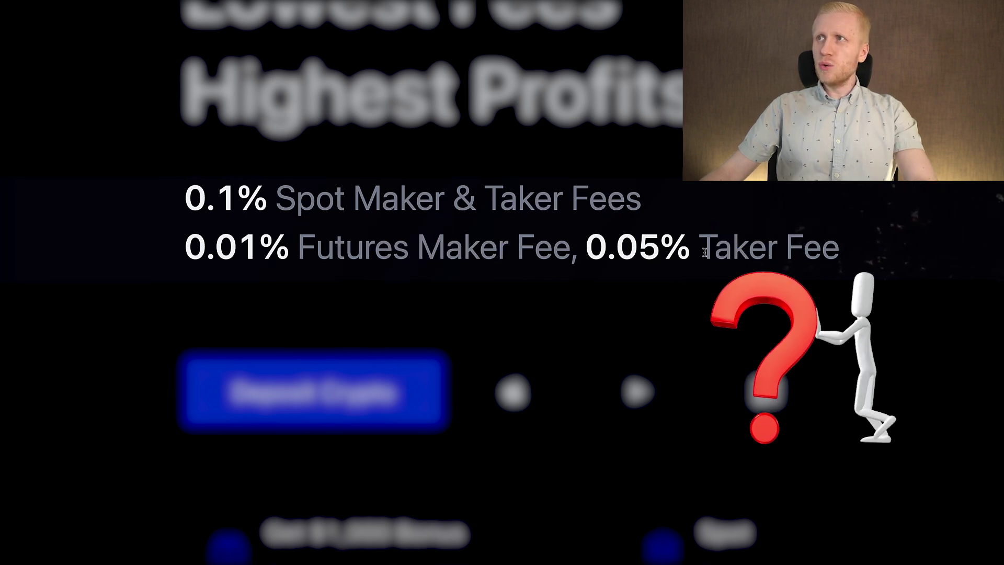
drag(704, 253, 774, 254)
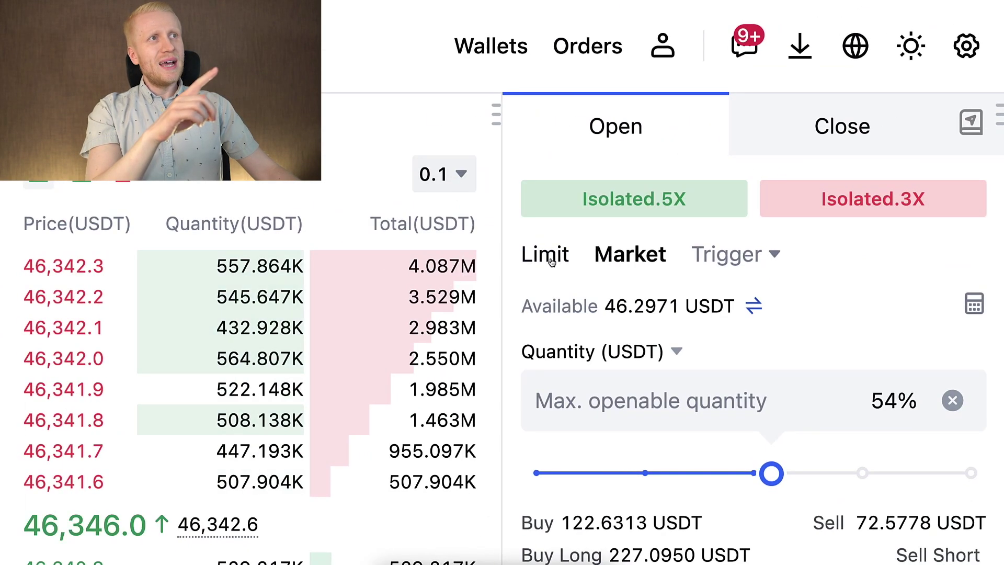
Compare the Limit and Market order types for opening a futures position, finishing on Market.
click(550, 260)
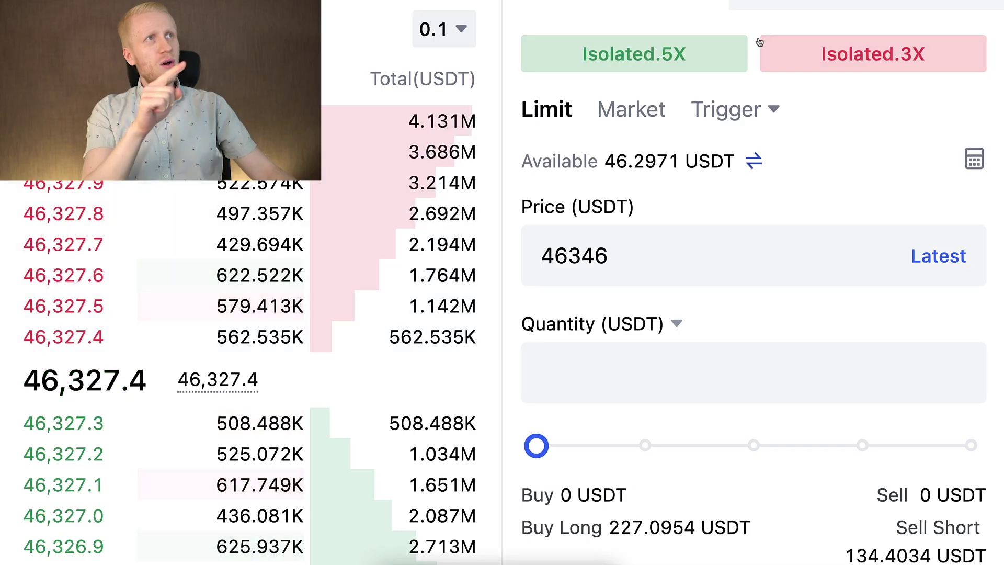
click(631, 108)
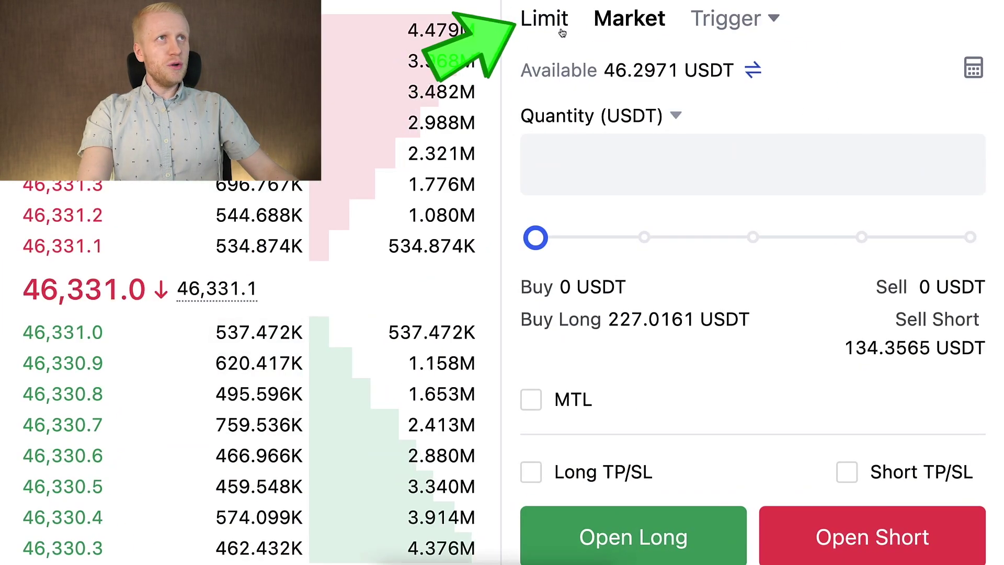
click(562, 33)
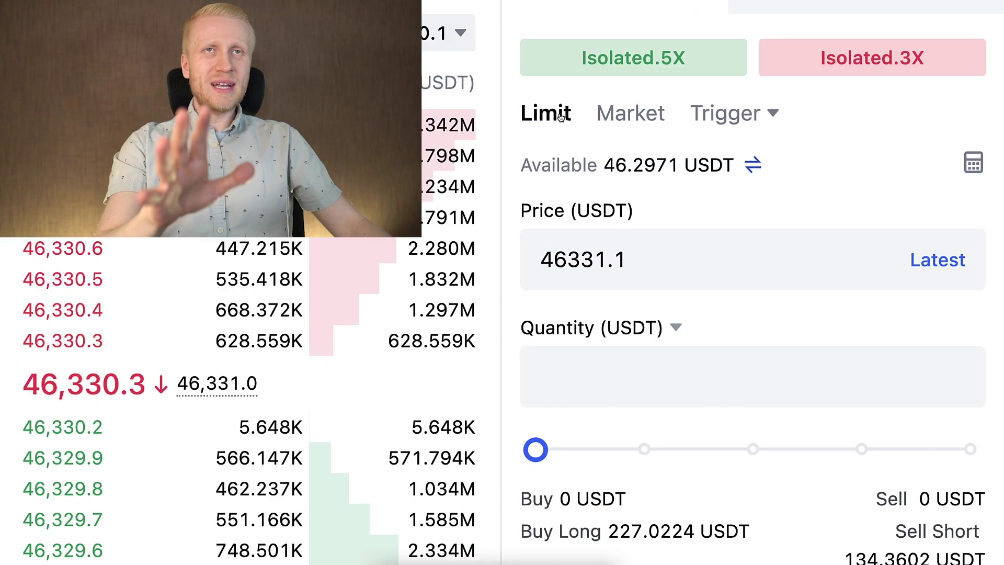
click(616, 26)
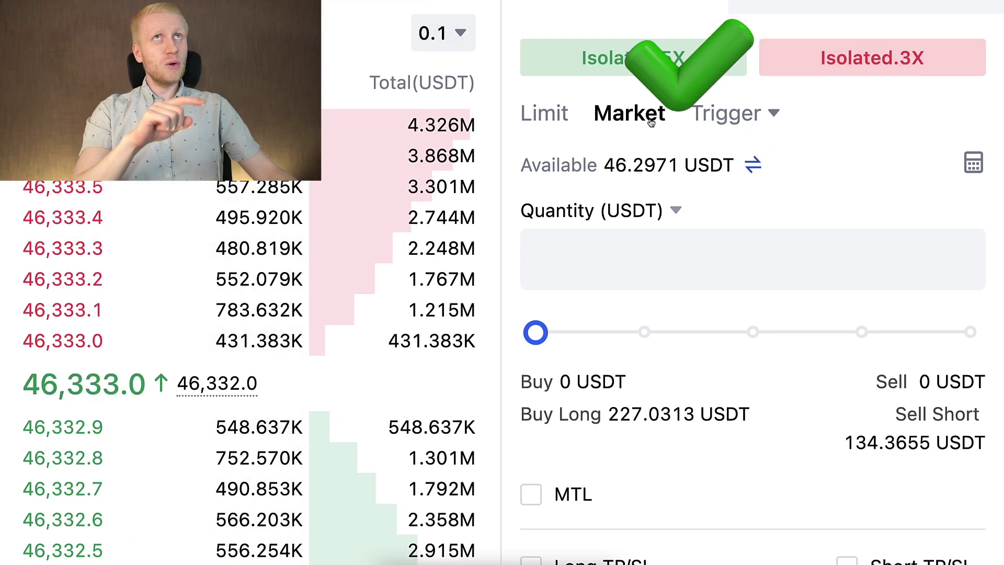
mouse_move(651, 121)
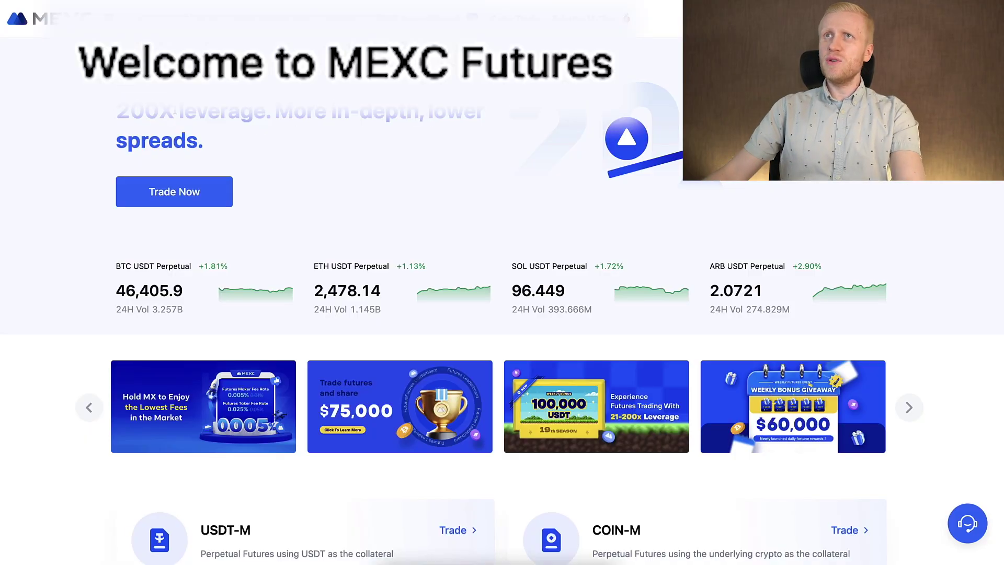
Examine the USDT-M perpetual futures description on the MEXC Futures overview page.
scroll(175, 111, up, 1)
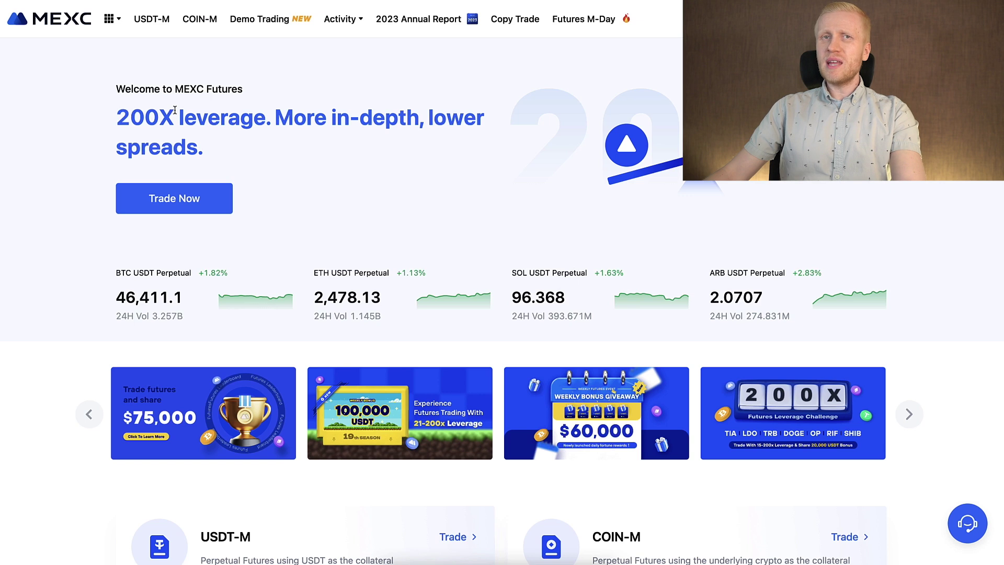
scroll(278, 157, down, 5)
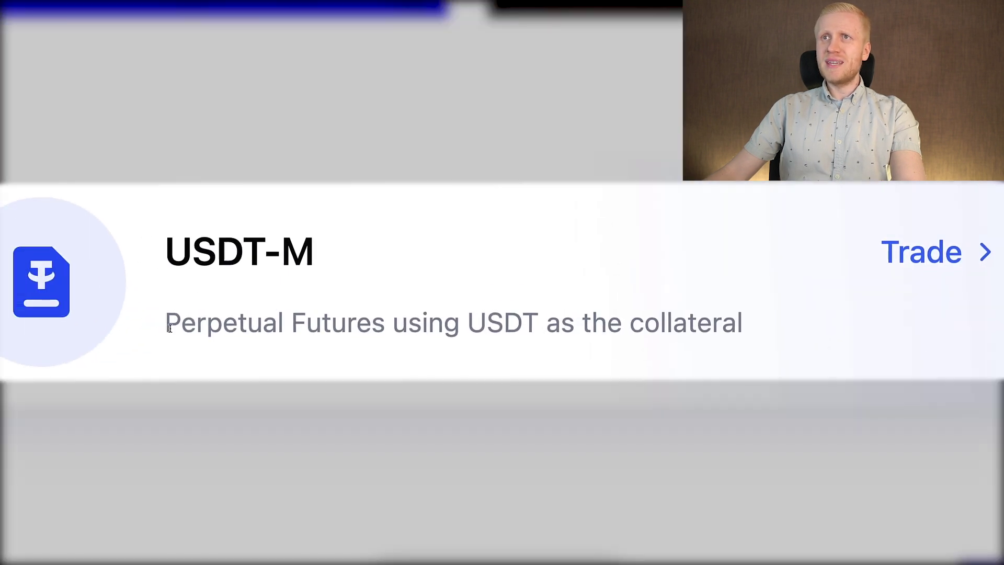
mouse_move(170, 328)
mouse_down()
mouse_move(307, 345)
mouse_move(389, 341)
mouse_up()
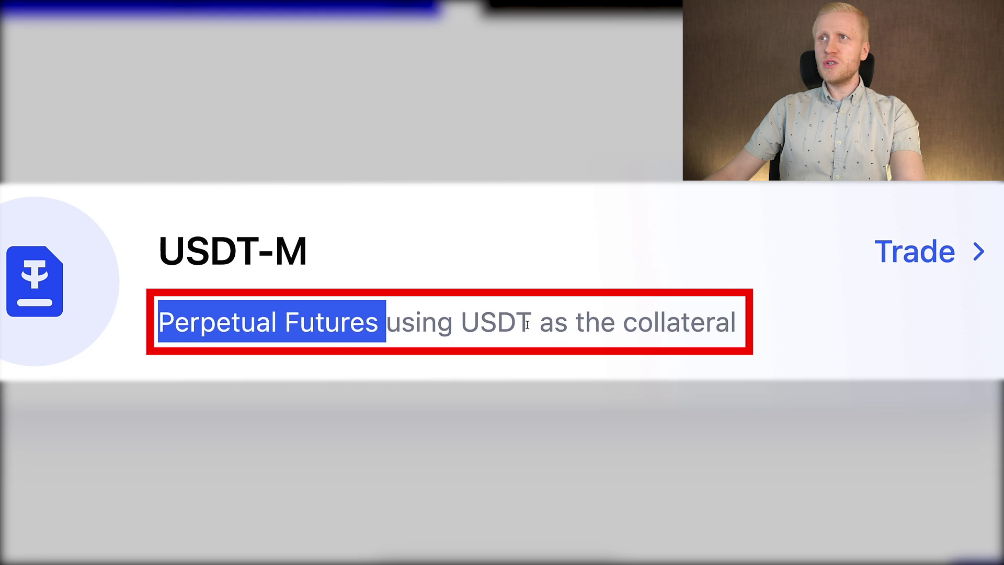
drag(529, 325, 461, 325)
click(470, 327)
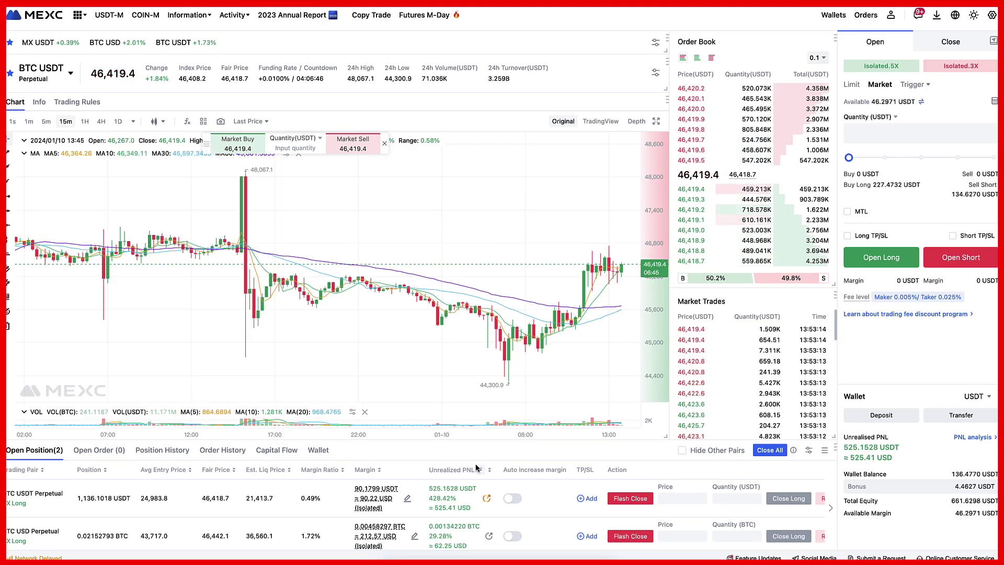
scroll(476, 467, down, 1)
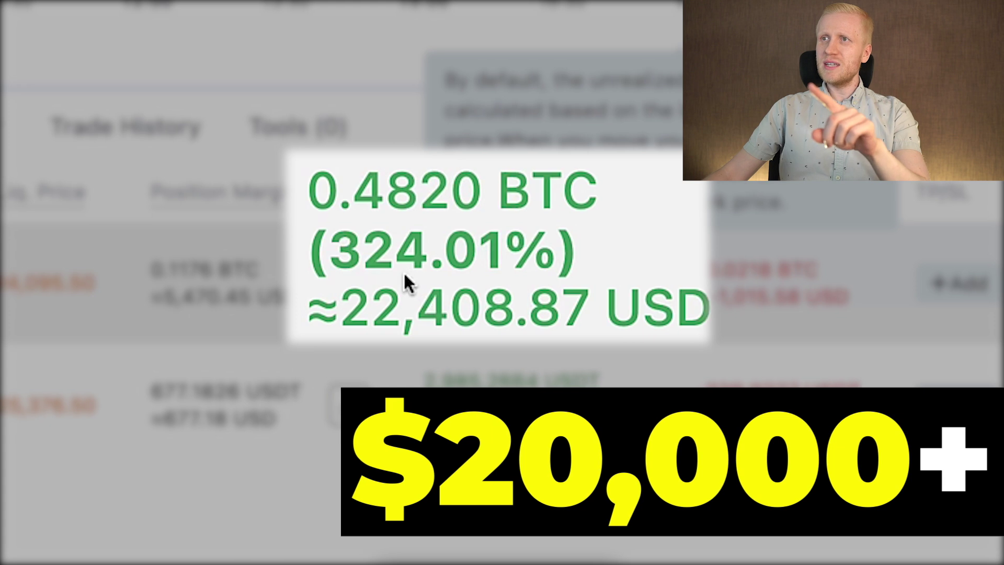
mouse_move(395, 313)
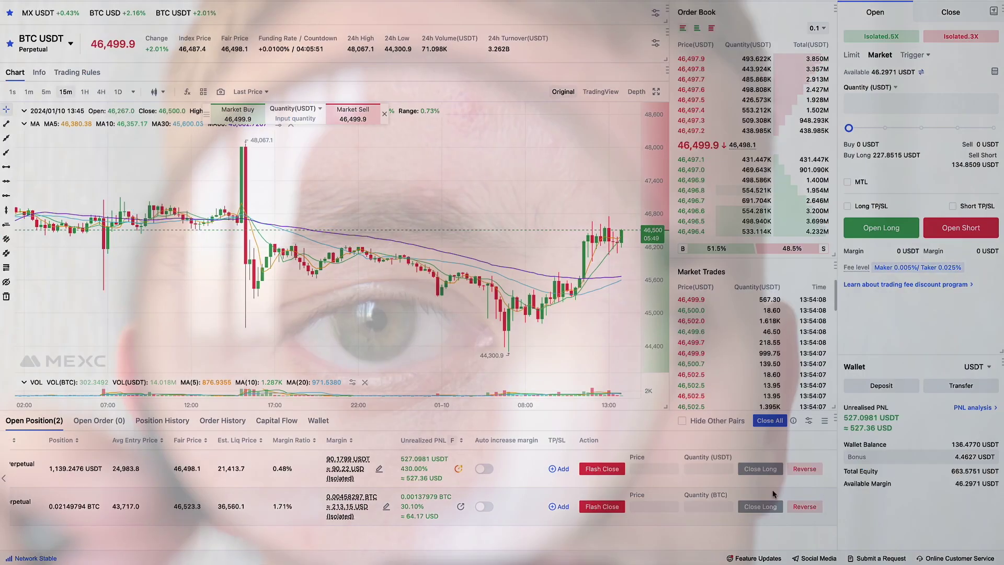
scroll(739, 74, up, 1)
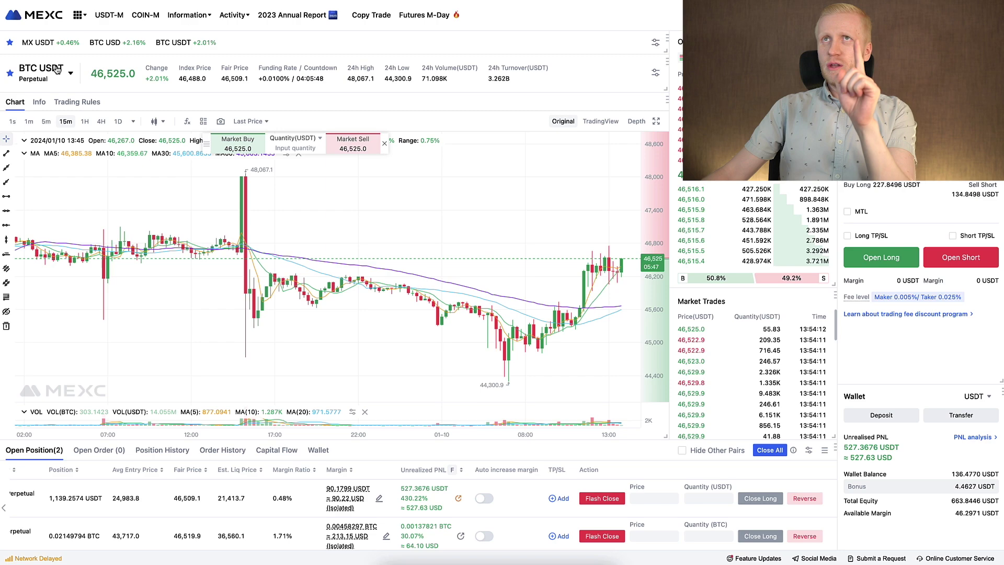
Open the futures trading pair list and browse the available USDT-M perpetual contracts.
click(70, 73)
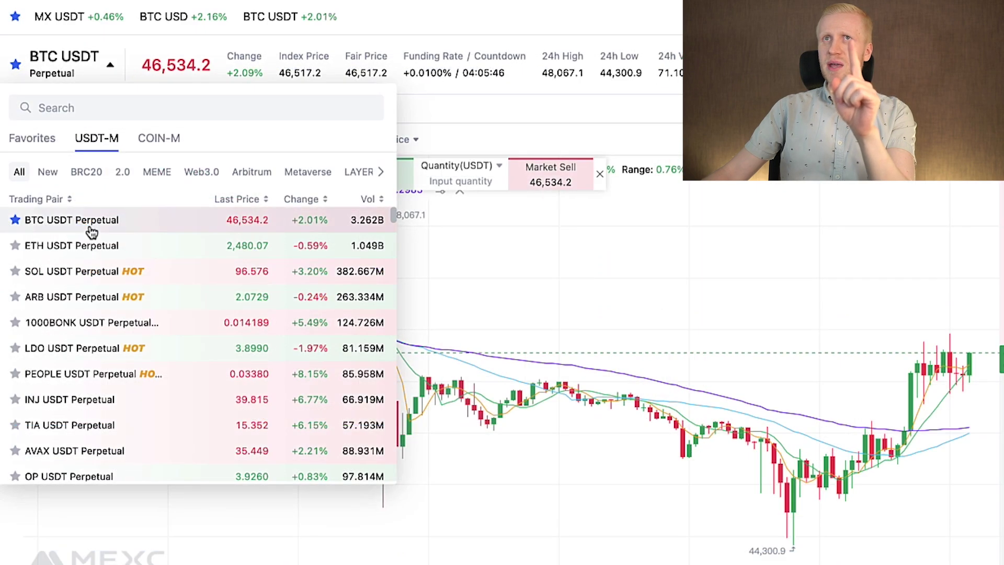
scroll(80, 292, down, 4)
scroll(80, 291, down, 15)
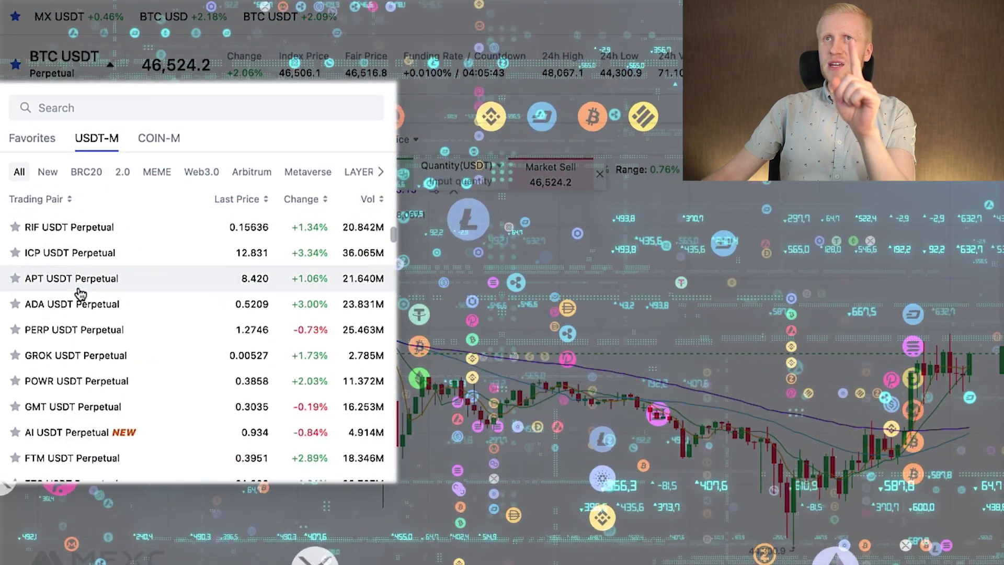
scroll(80, 292, down, 10)
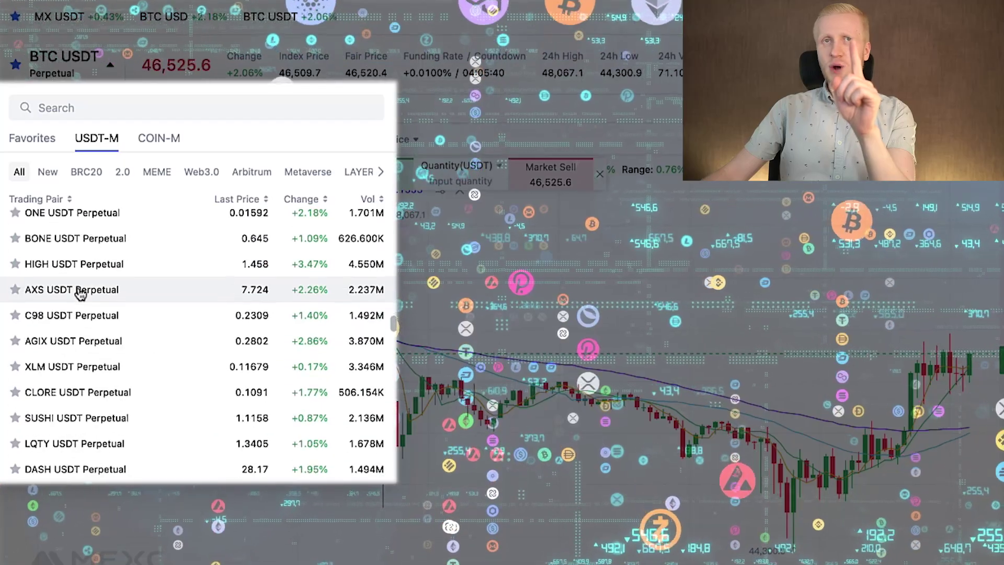
scroll(80, 294, up, 3)
scroll(80, 293, up, 15)
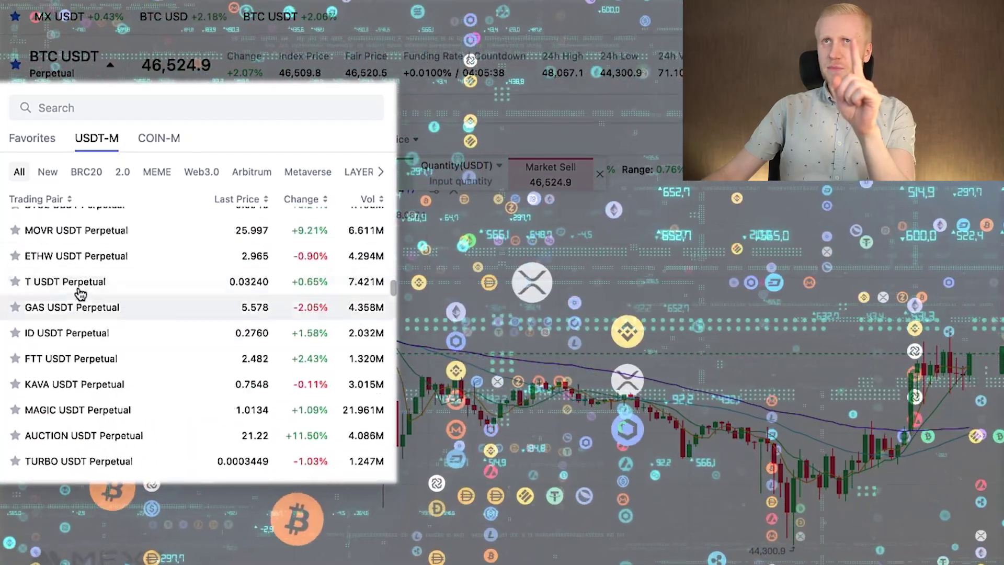
scroll(79, 293, up, 2)
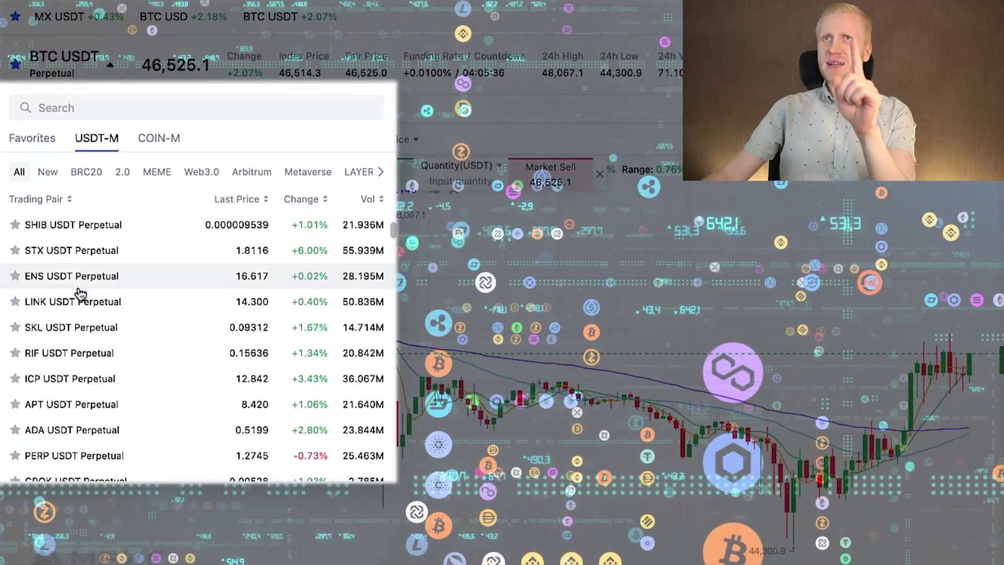
scroll(115, 252, up, 5)
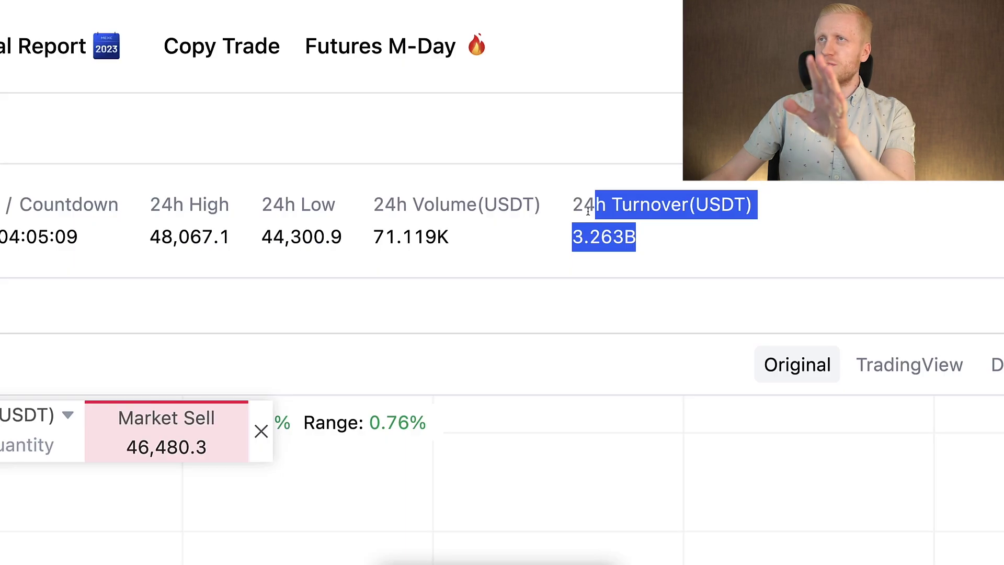
Examine the funding rate and countdown figures of the BTC USDT perpetual contract.
click(653, 263)
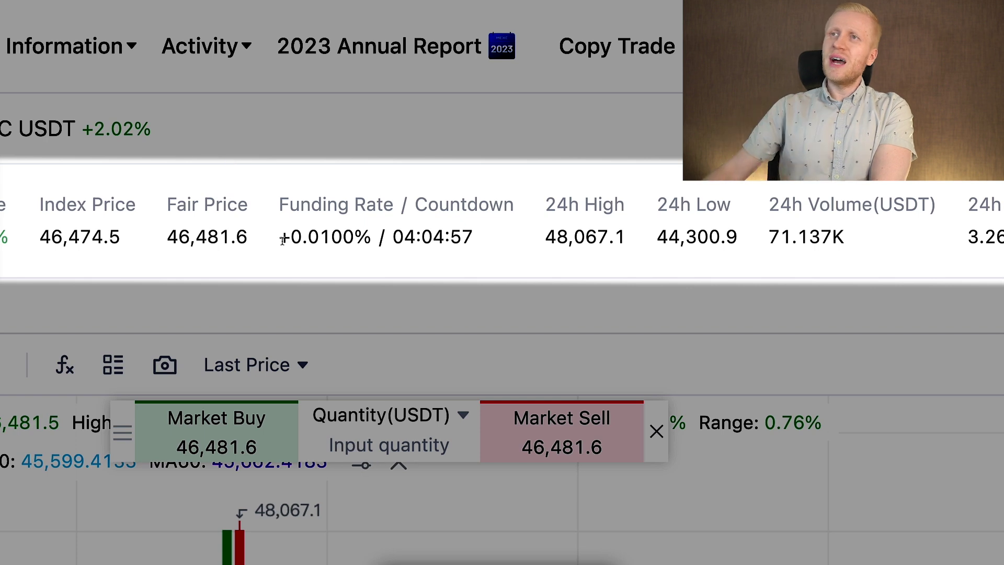
click(385, 241)
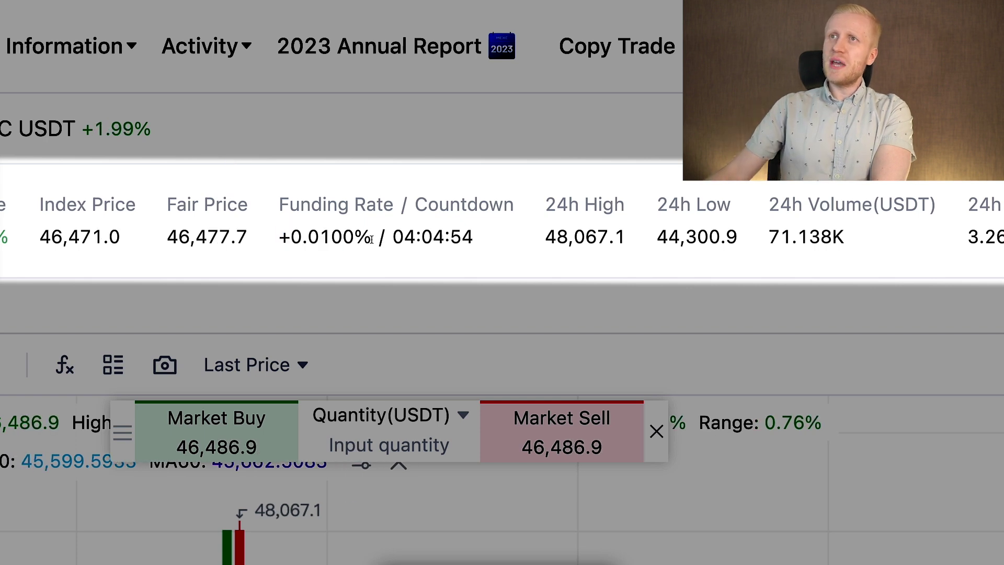
drag(301, 238, 291, 239)
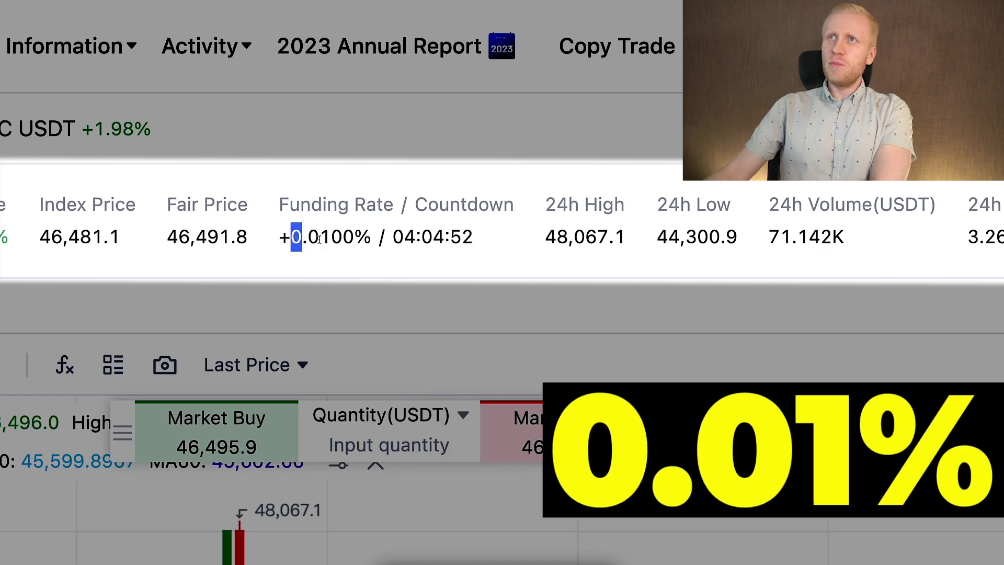
click(317, 239)
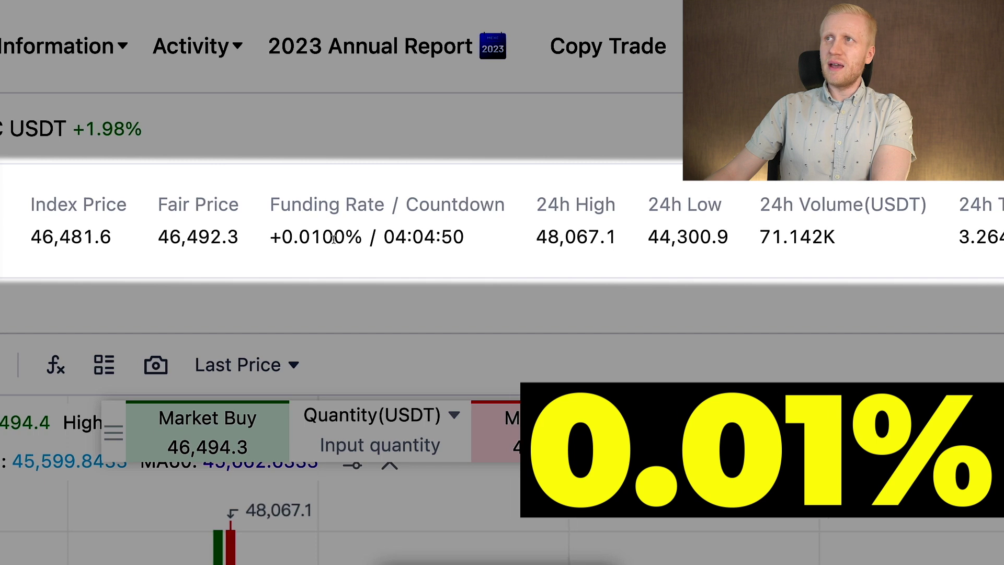
Highlight the 24h High, 24h Low, 24h Volume and 24h Turnover figures of the BTC USDT perpetual in turn.
drag(626, 242, 572, 221)
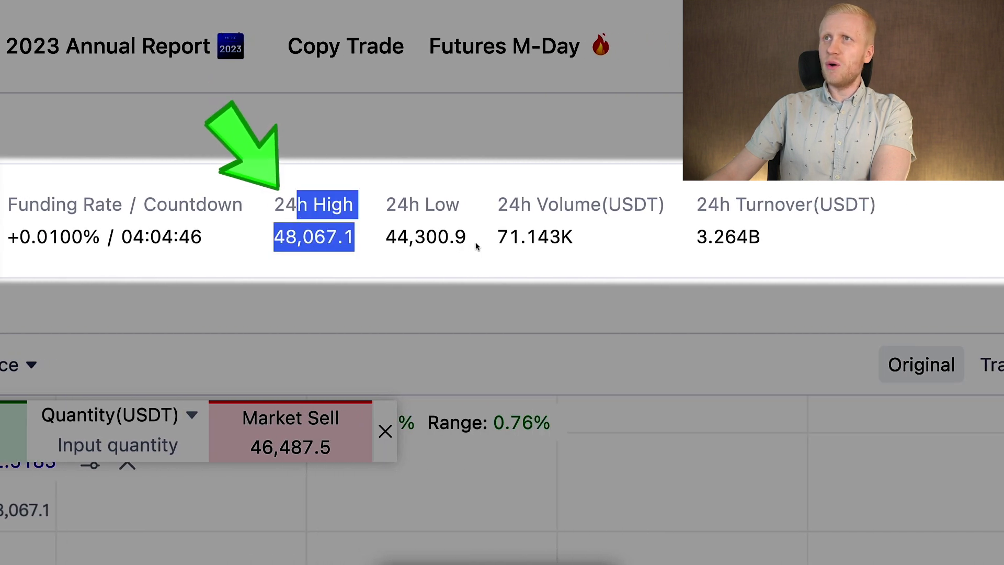
drag(473, 243, 403, 205)
drag(578, 242, 520, 205)
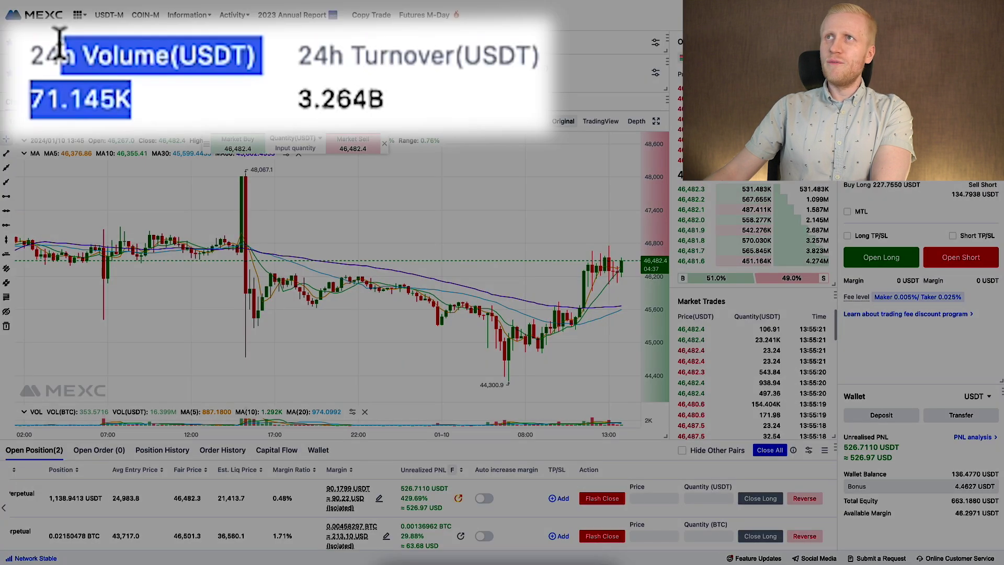
drag(384, 104, 380, 39)
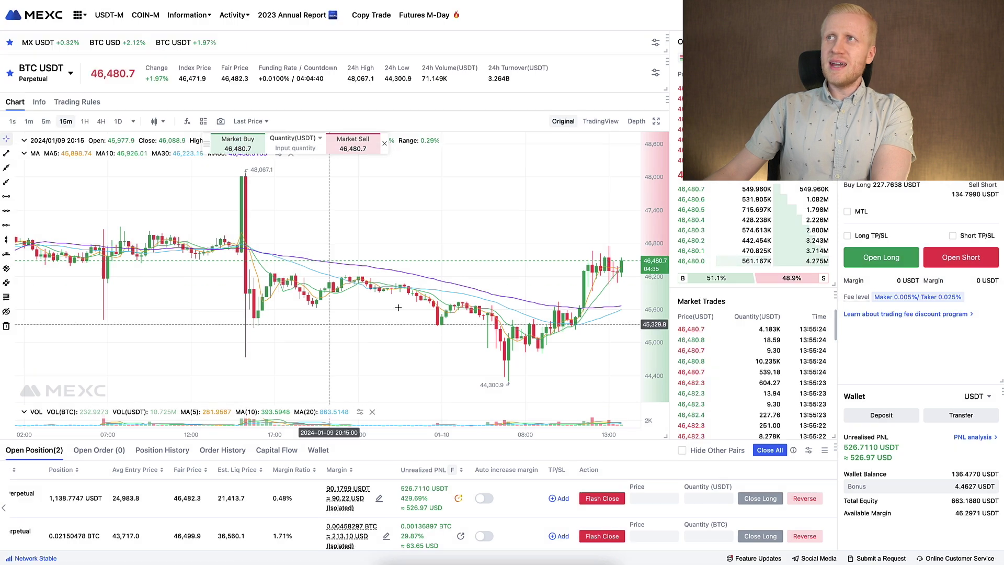
Look through the price chart's time intervals, including 1H and the additional interval choices, and finish on 15m.
click(150, 217)
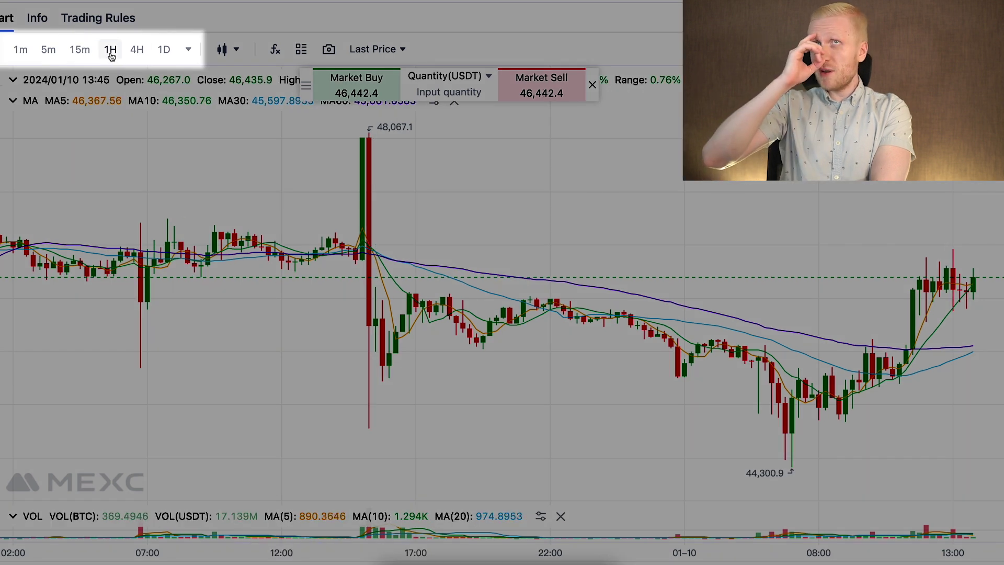
click(111, 50)
click(187, 51)
click(73, 60)
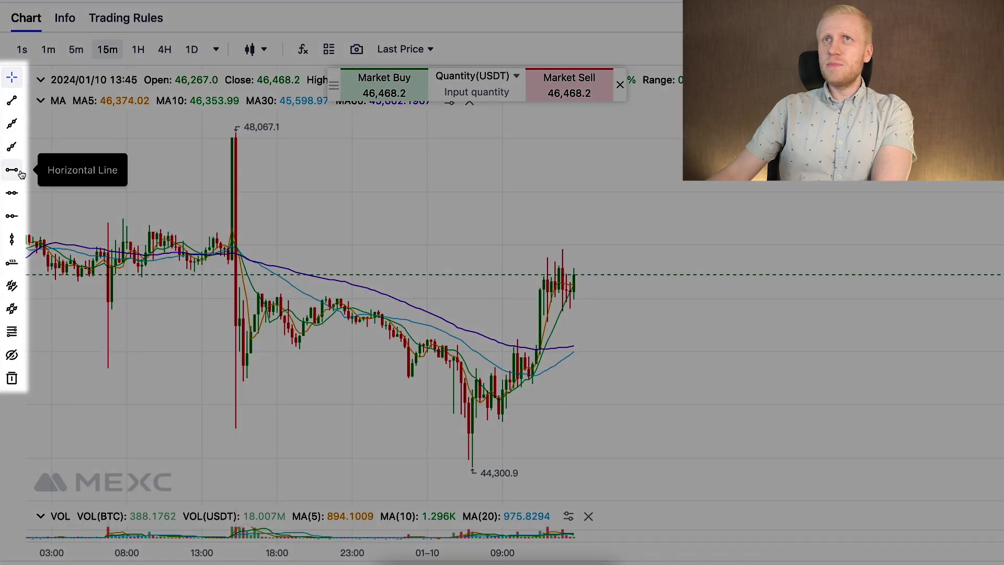
Draw a trend line on the 15m chart from the 48,067.1 peak down to the recent highs.
click(12, 101)
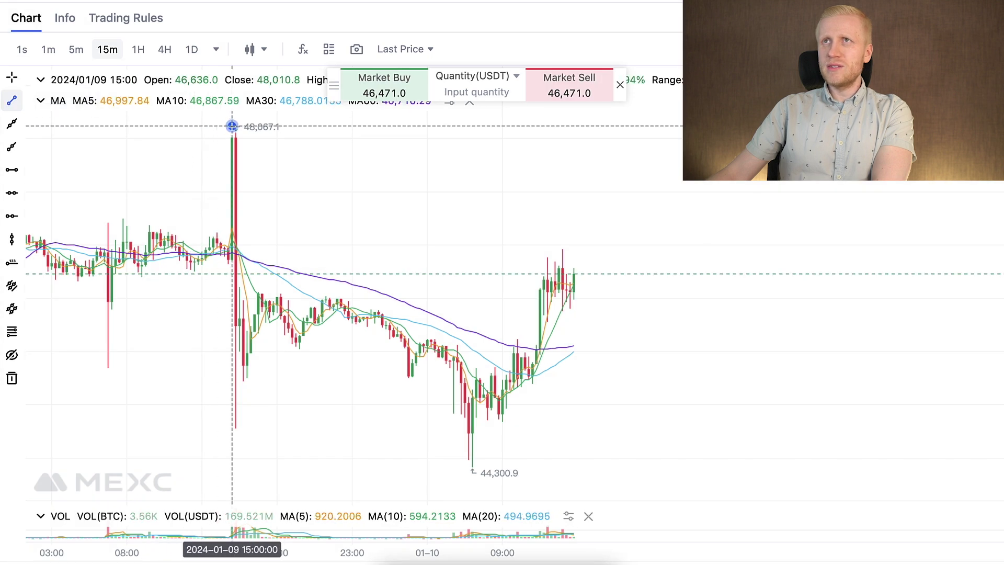
click(232, 126)
scroll(345, 167, left, 5)
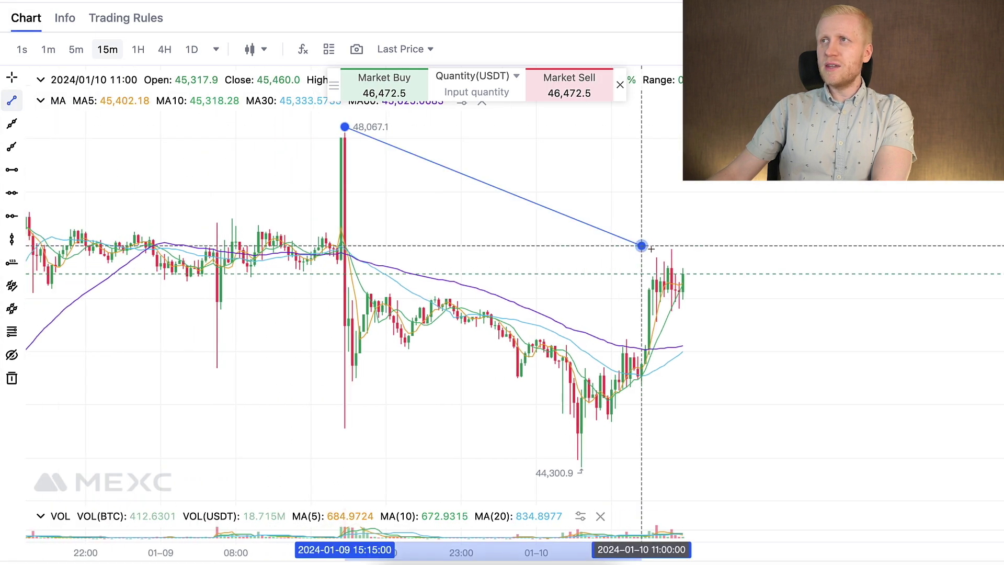
click(705, 260)
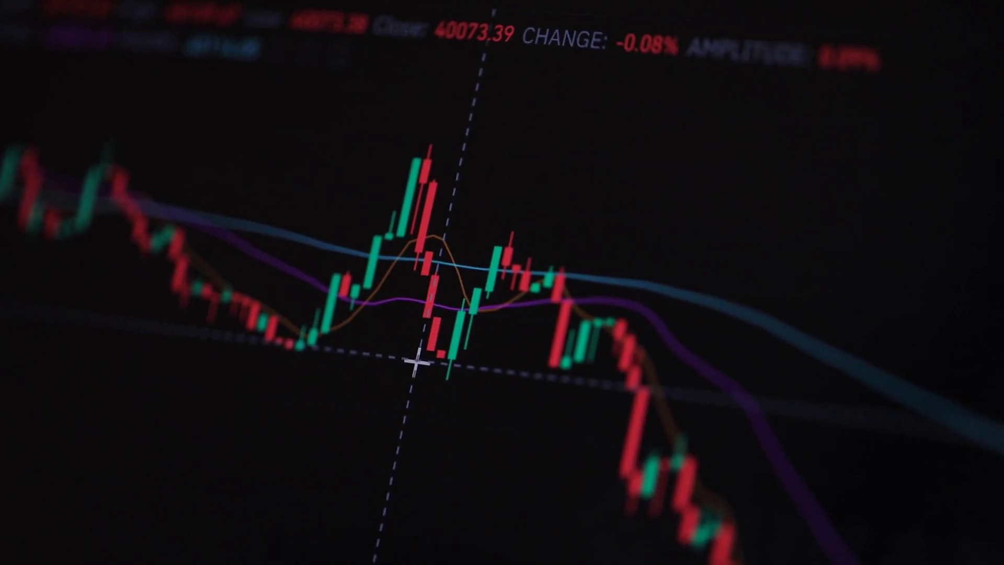
Try the Line chart style for the price chart and return to Solid Candles.
click(255, 54)
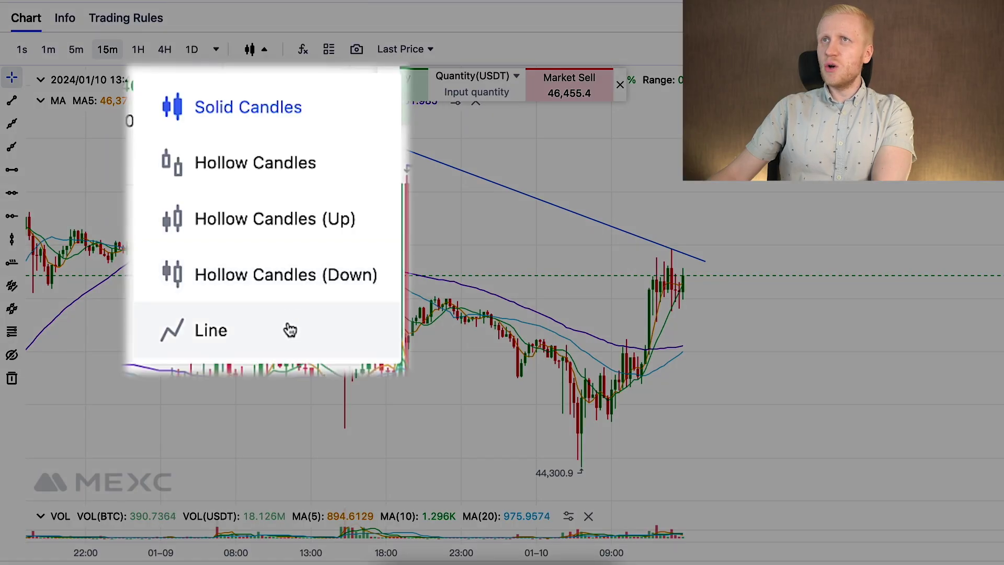
click(276, 224)
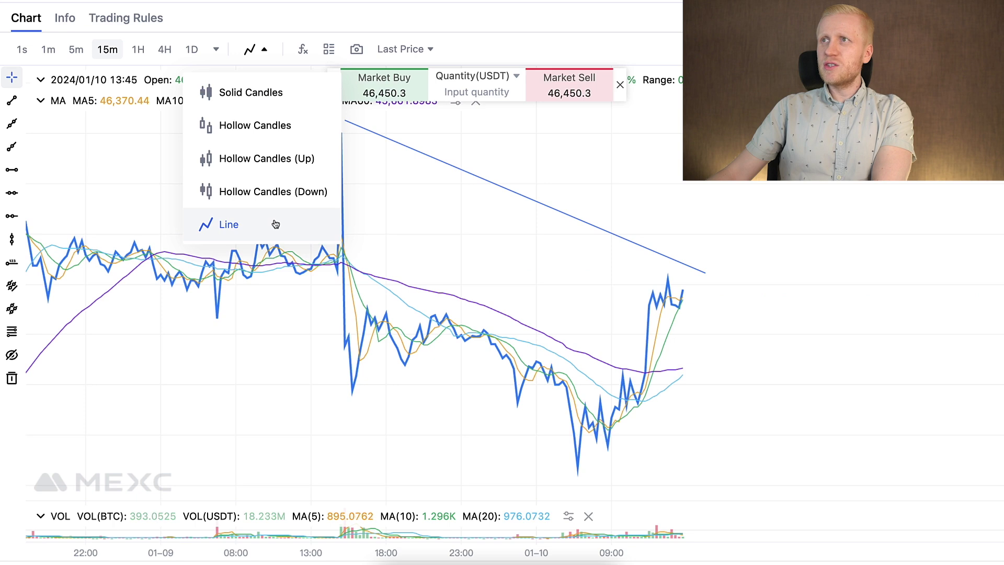
click(257, 94)
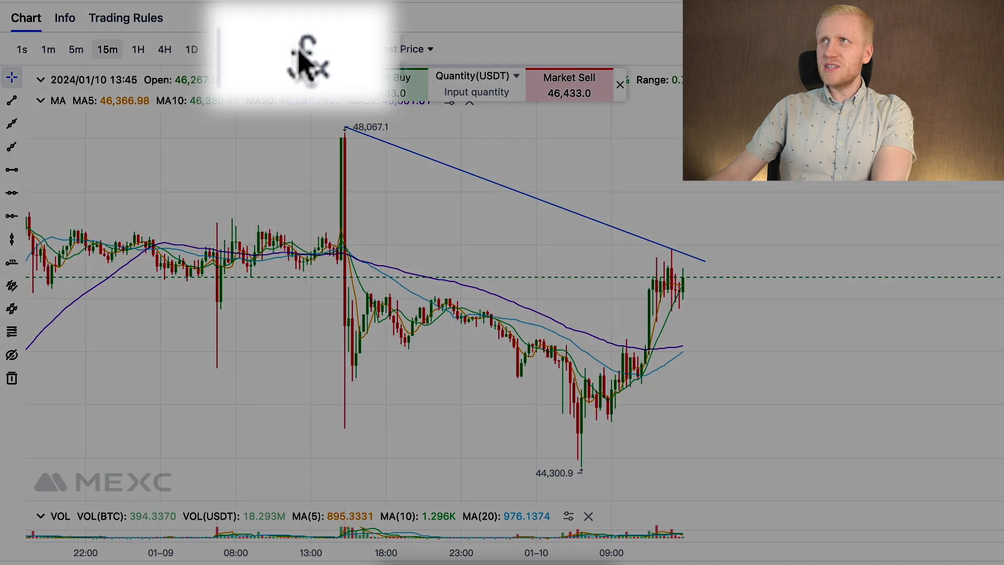
Open the chart's indicator settings, review the main and sub index indicators, and close them without changes.
click(303, 49)
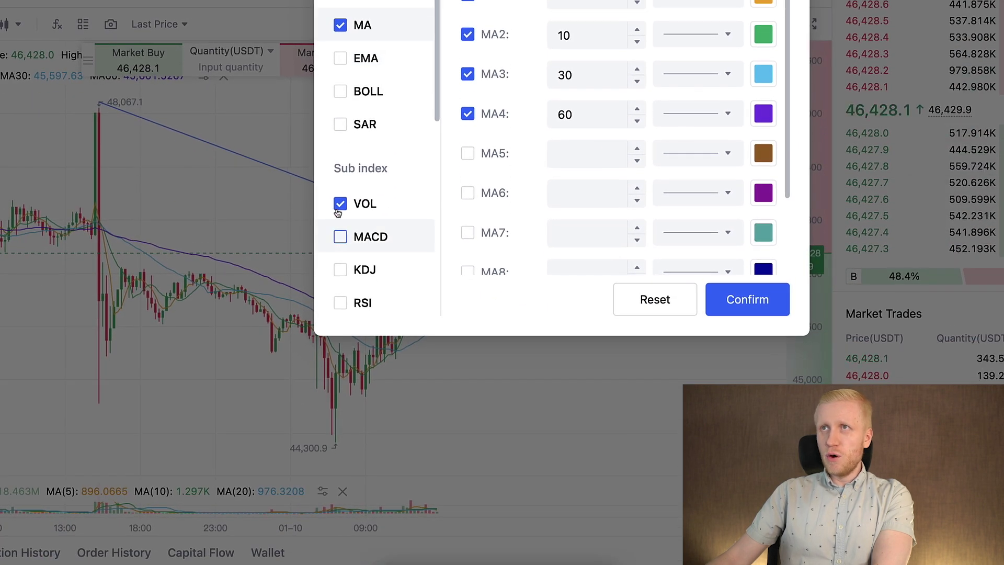
drag(434, 103, 429, 270)
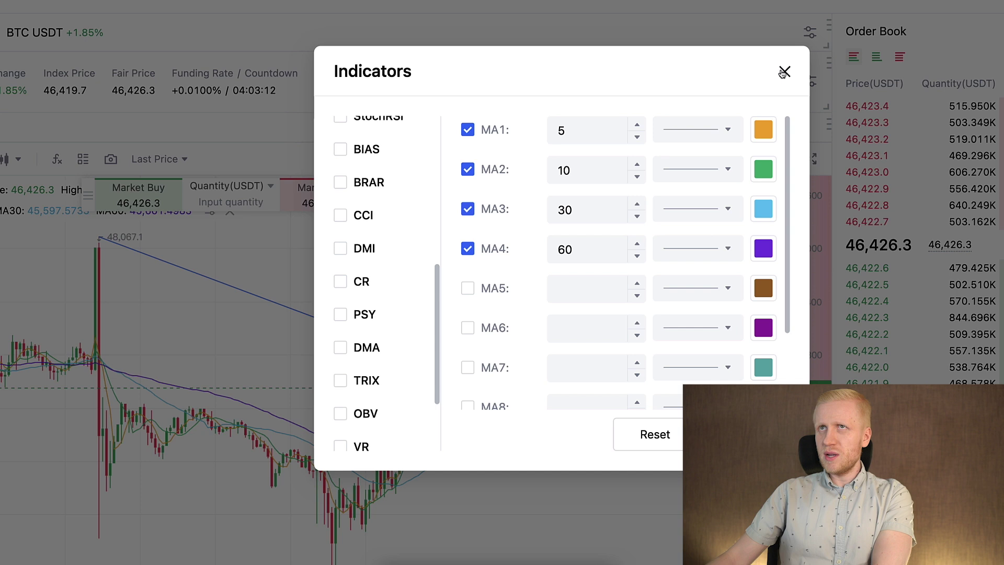
click(783, 72)
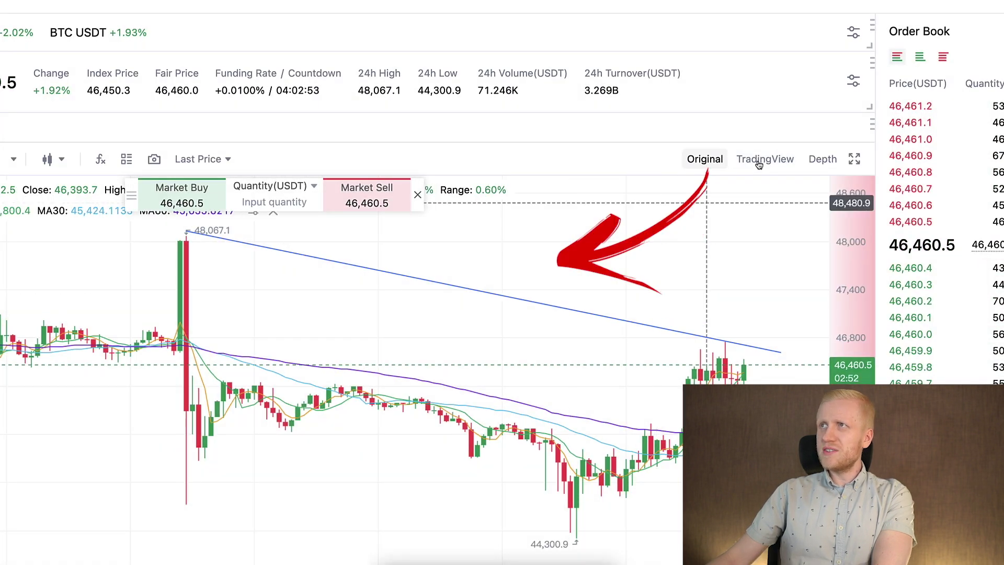
Compare the TradingView and Depth displays of the BTC USDT chart.
click(760, 161)
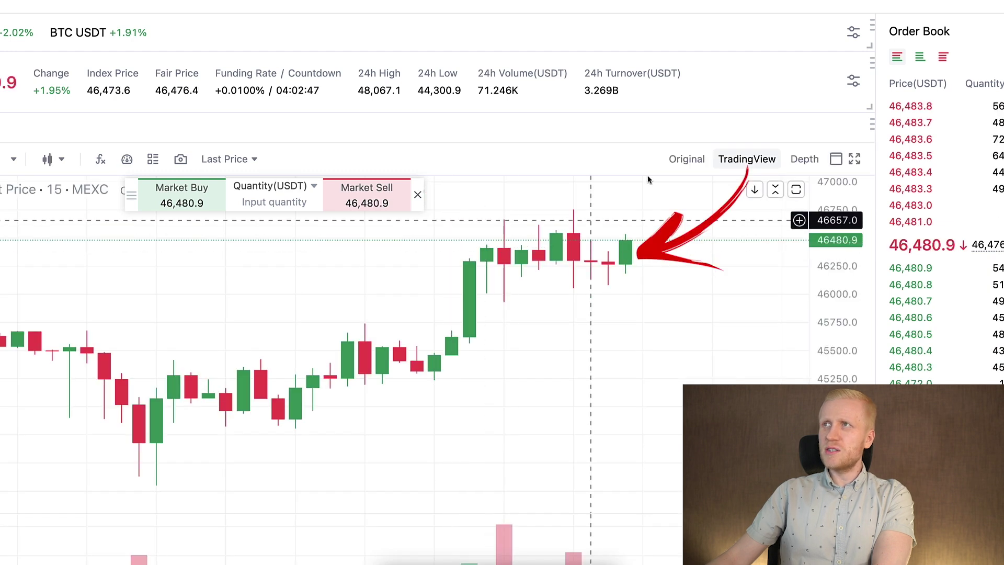
click(805, 159)
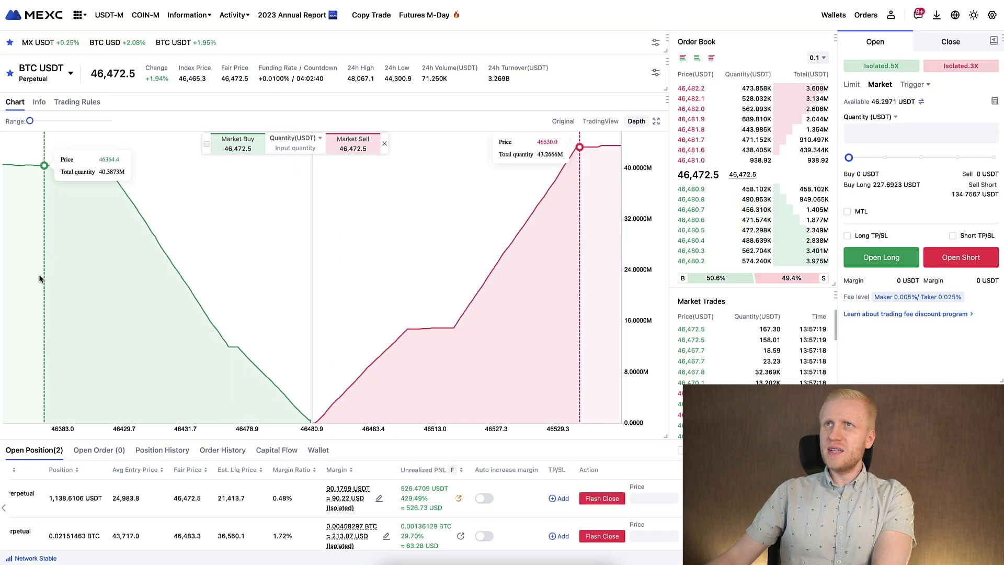
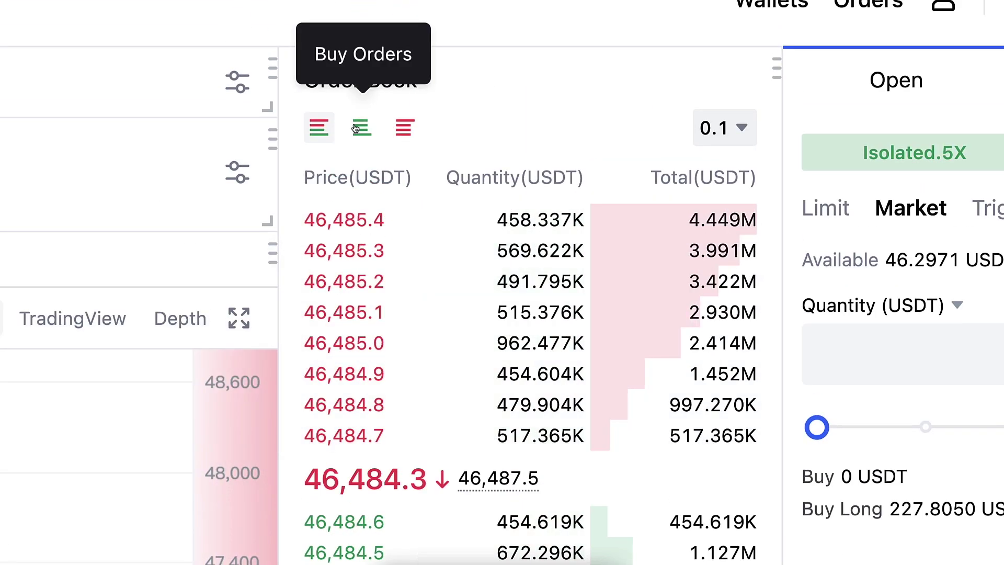
Show only buy orders in the order book, only sell orders, and return to the combined view.
click(361, 17)
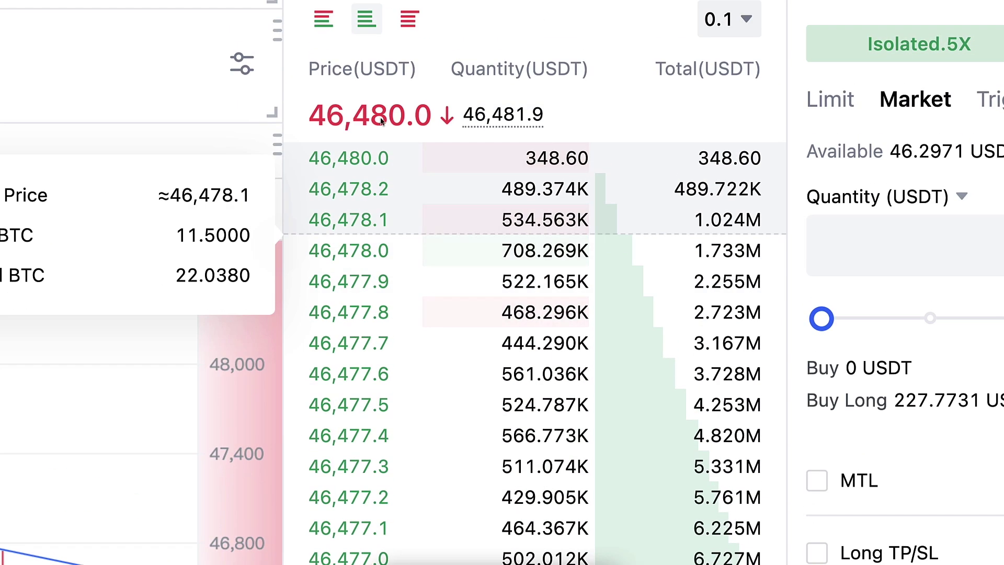
click(403, 36)
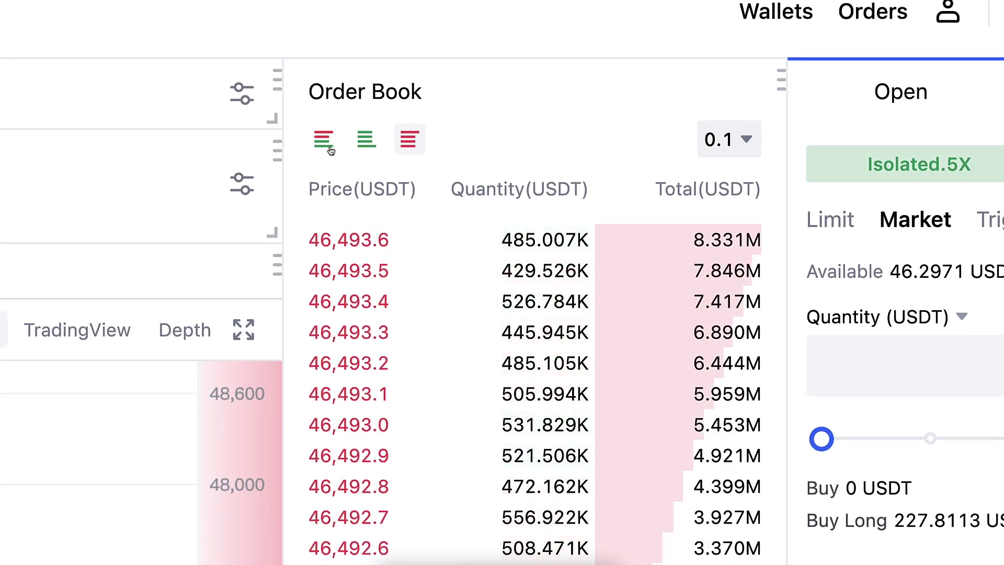
click(330, 151)
Set the order book's price grouping to 100 and check the Market Trades list.
click(729, 140)
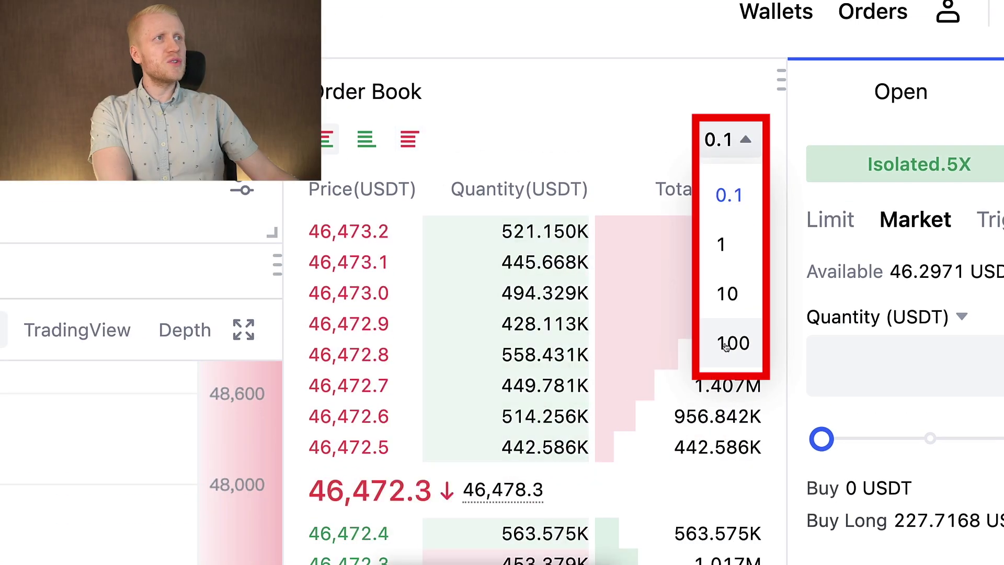
click(731, 344)
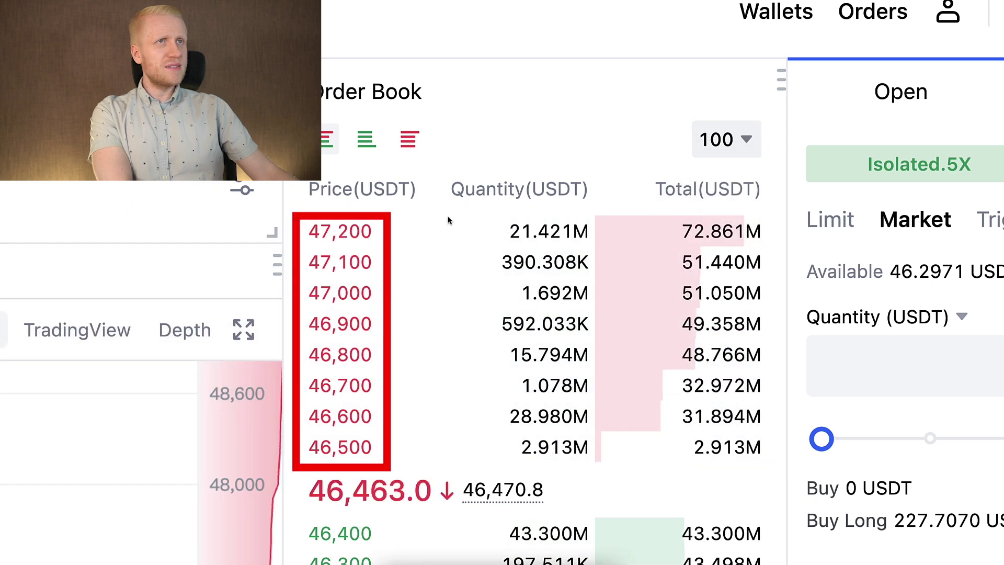
scroll(429, 407, down, 1)
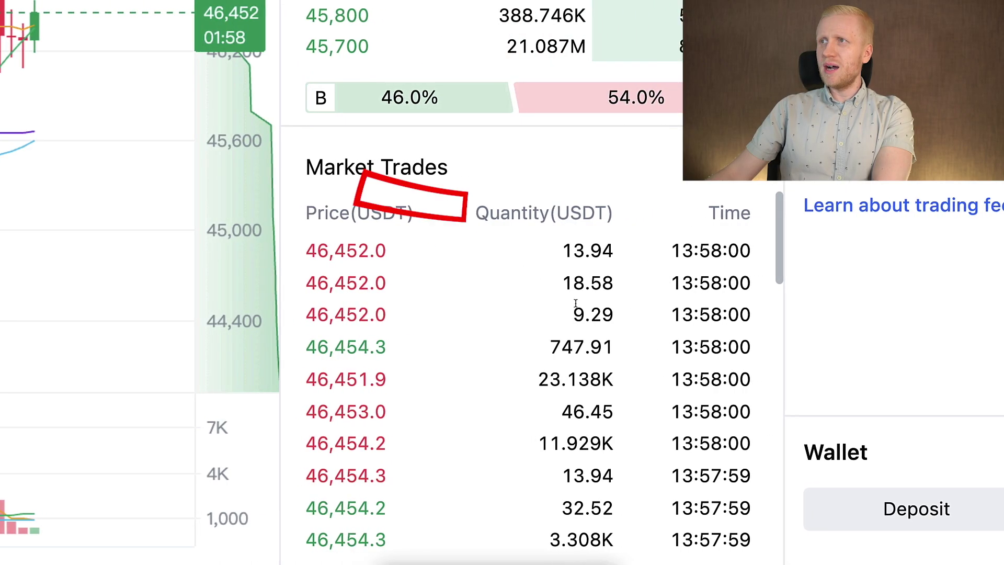
Check the unrealized PNL of the open positions and complete a multiplication of 105,2 on the calculator.
scroll(585, 293, down, 15)
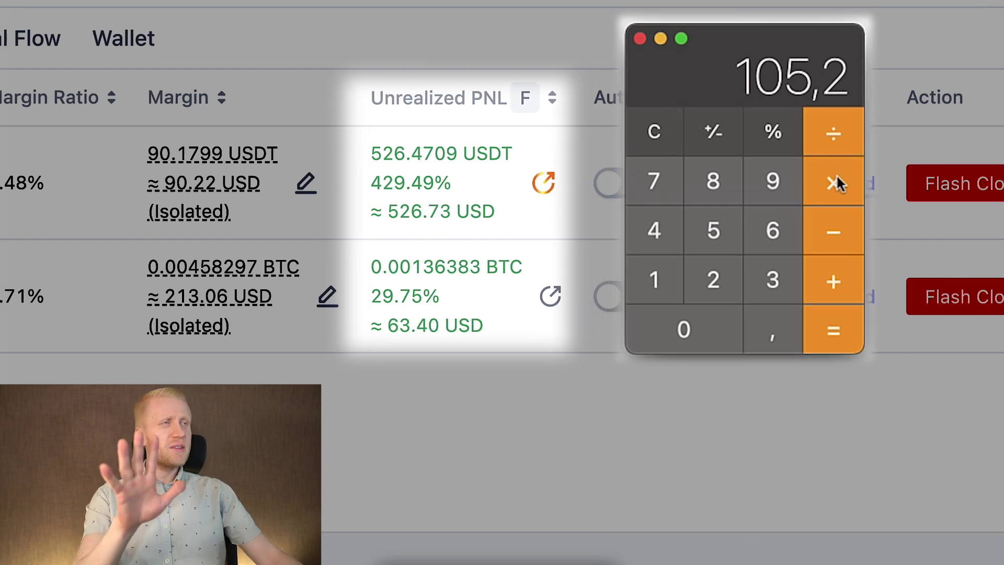
click(844, 341)
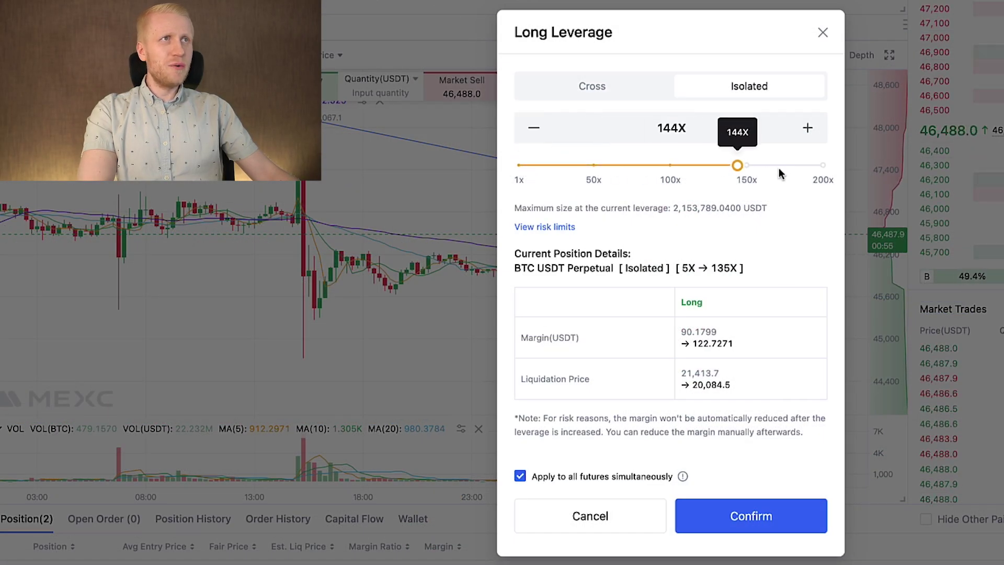
Try higher and lower isolated long leverage values, then open the short leverage settings and close them without confirming.
drag(855, 168, 856, 168)
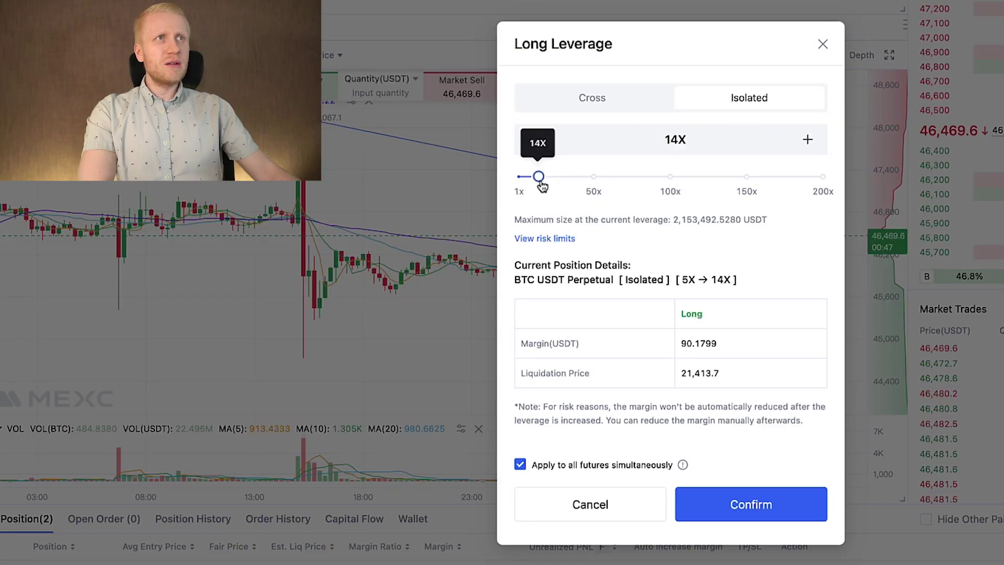
drag(532, 188, 526, 181)
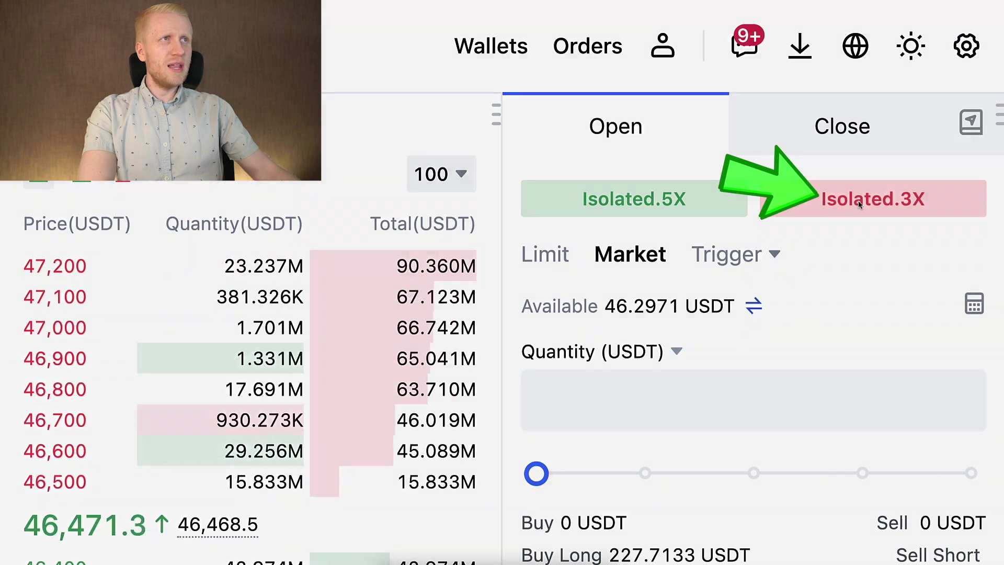
click(850, 209)
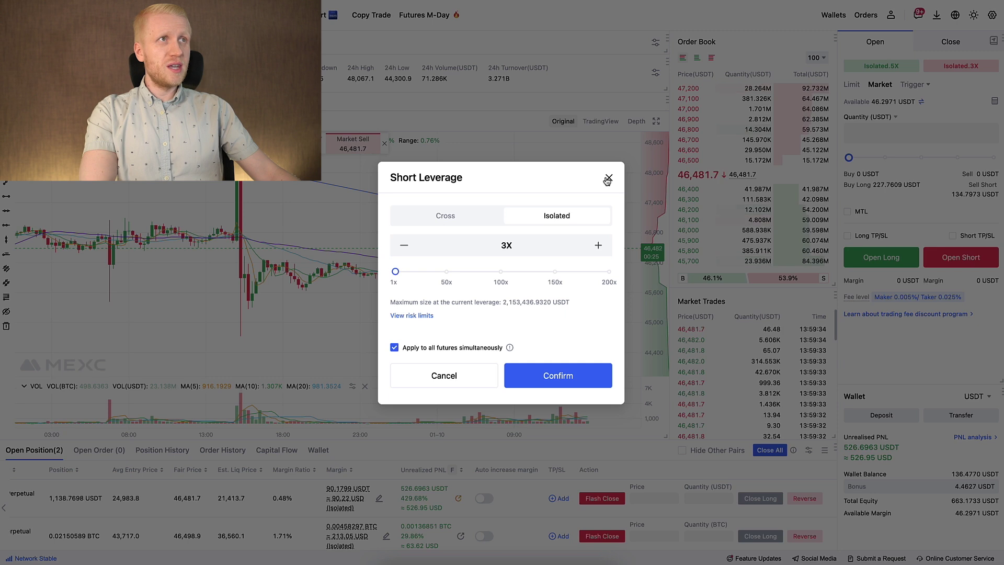
click(608, 178)
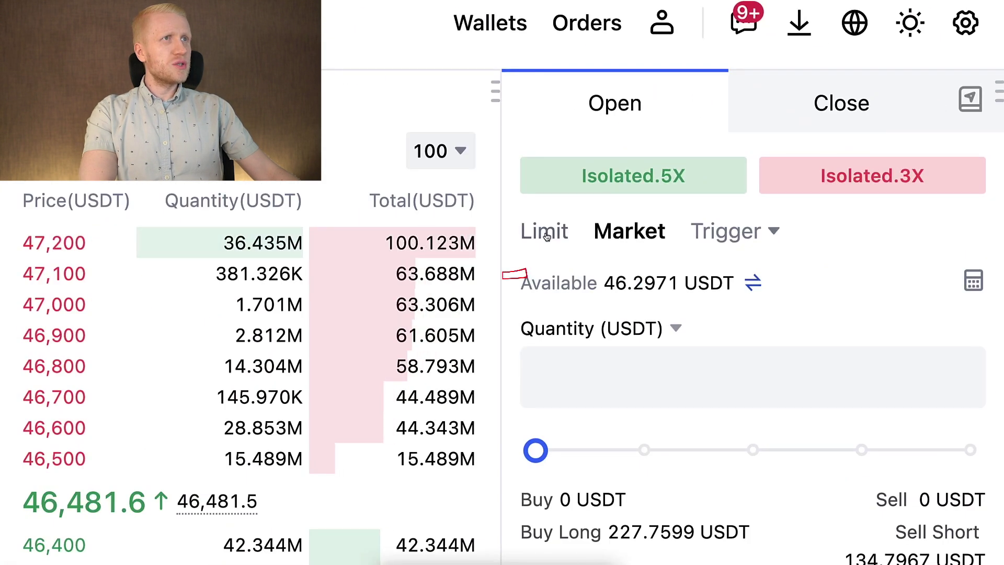
Compare the Limit and Market order forms and return to the Market order.
click(547, 236)
click(628, 233)
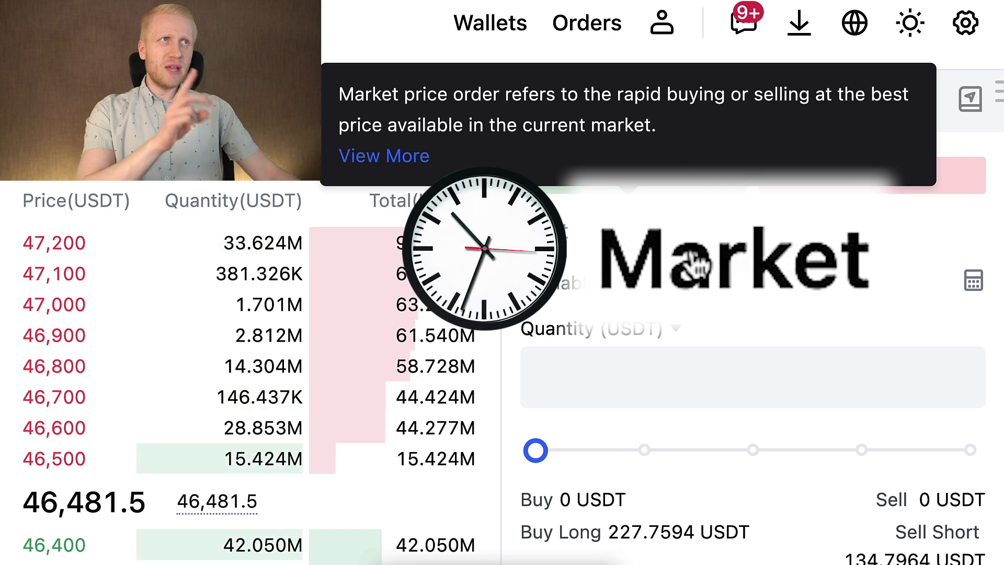
click(501, 226)
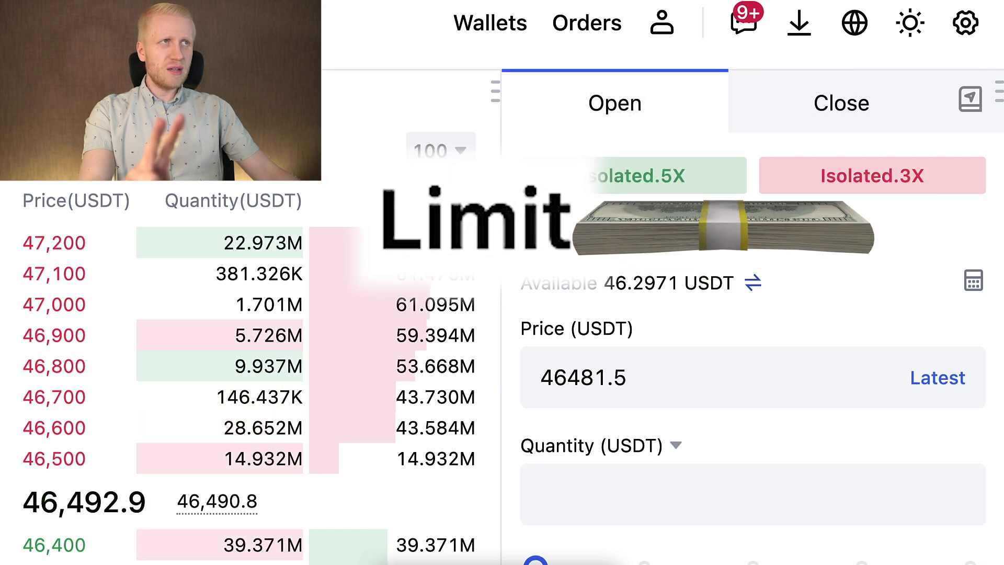
click(624, 239)
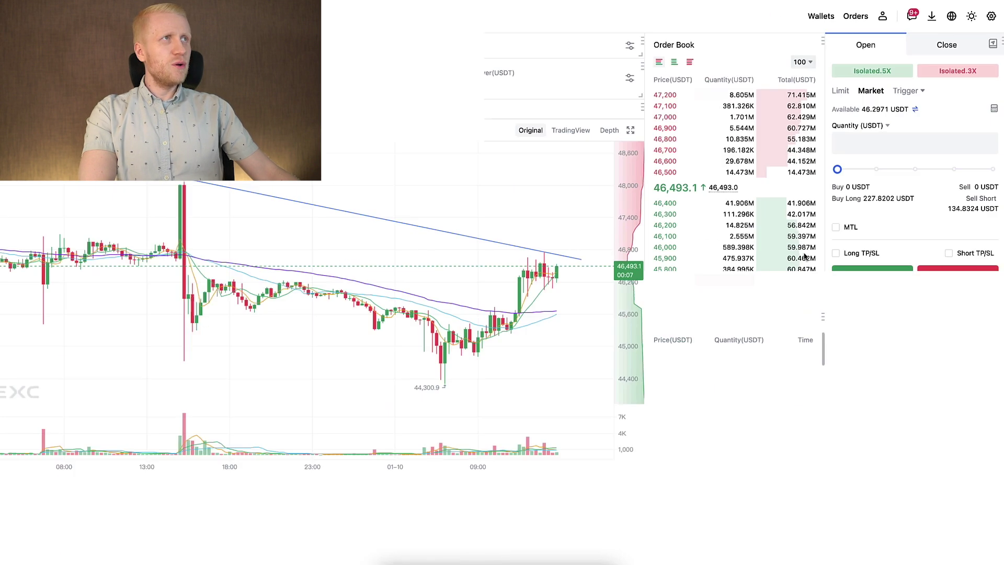
click(722, 349)
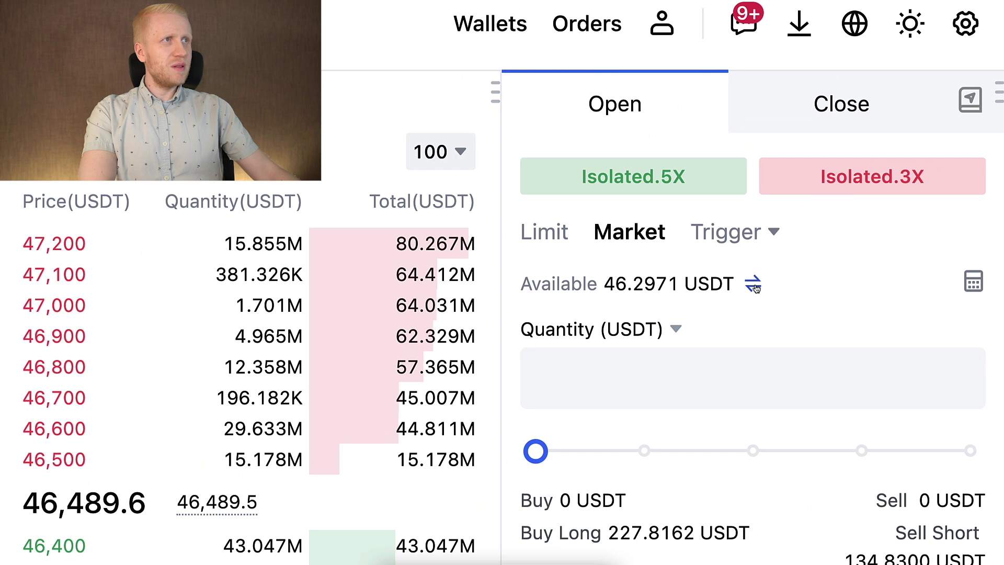
Transfer USDT from the Spot wallet to the Futures wallet using the transfer option beside the available balance.
click(755, 283)
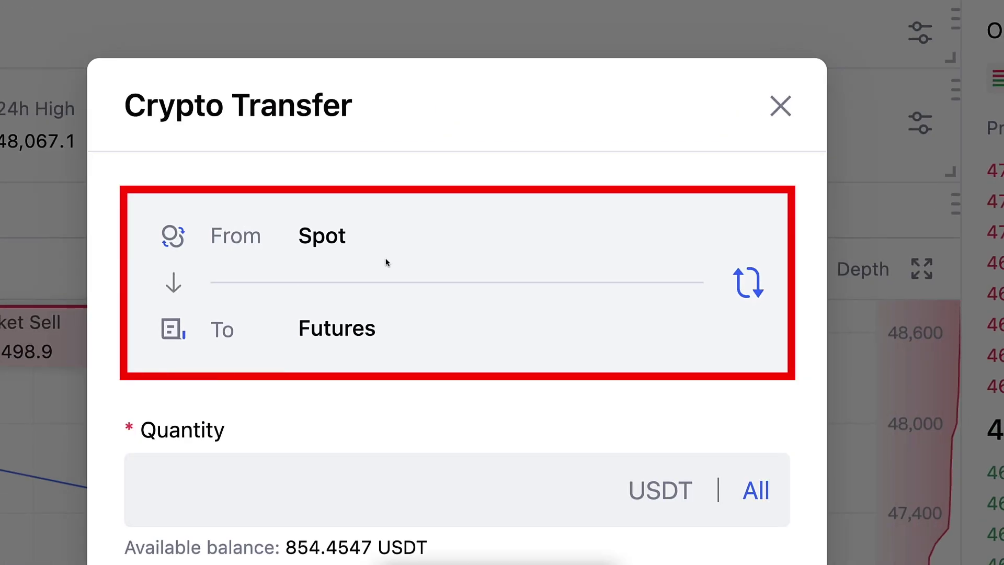
click(337, 501)
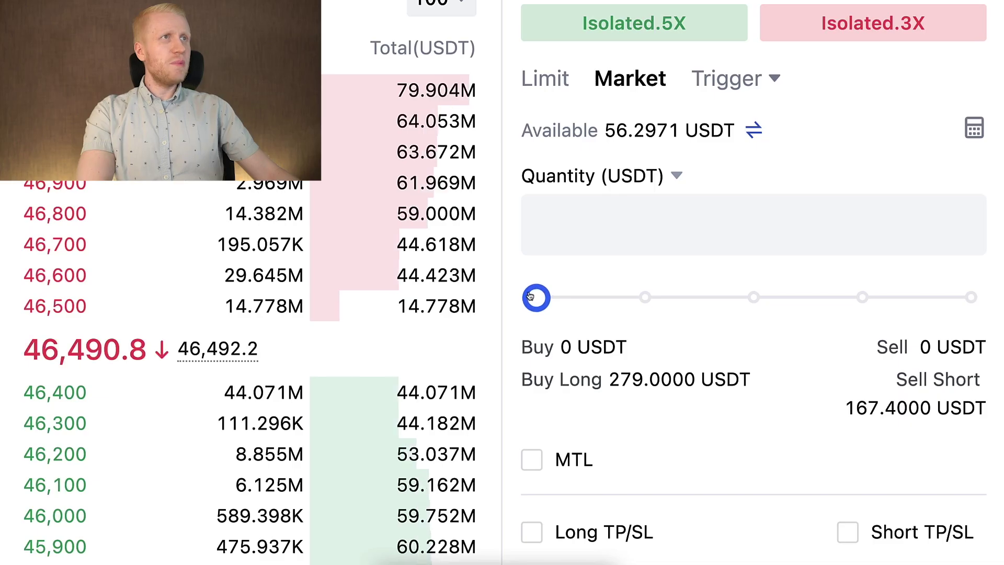
Set the market order's quantity to 70% of the maximum, review the Long TP/SL fields and turn Long TP/SL off.
drag(536, 297, 840, 293)
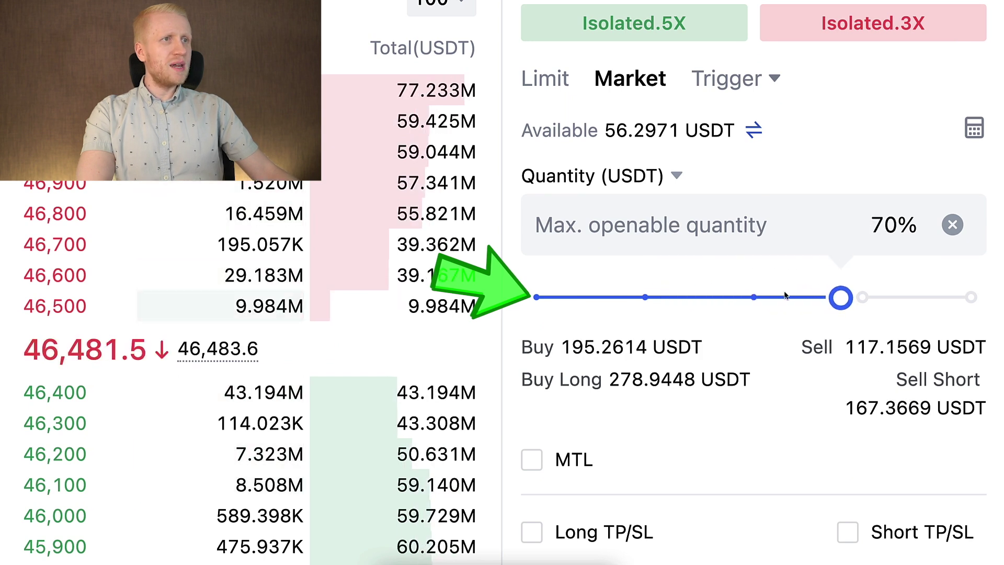
scroll(785, 291, down, 5)
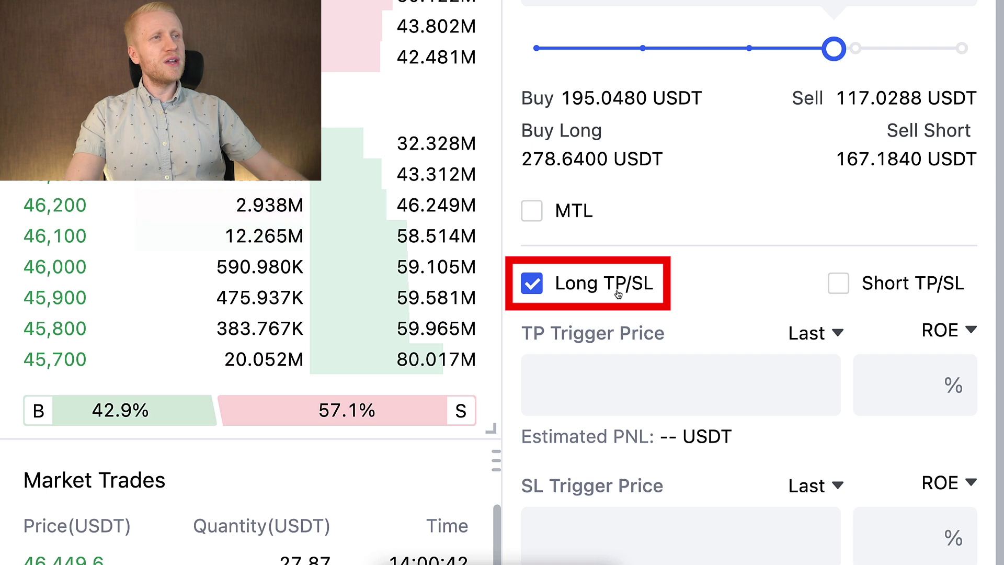
scroll(628, 314, down, 3)
scroll(602, 311, up, 3)
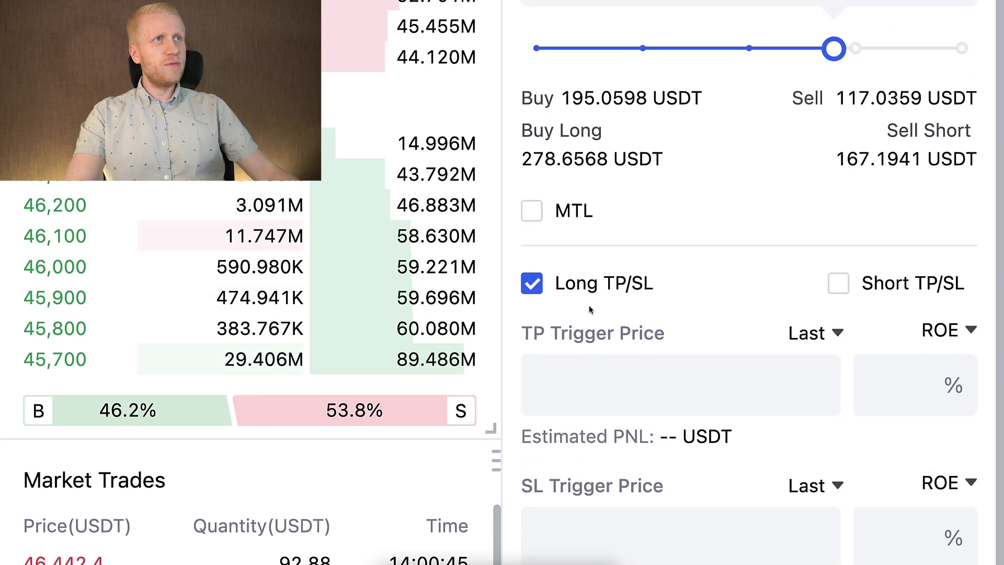
click(591, 292)
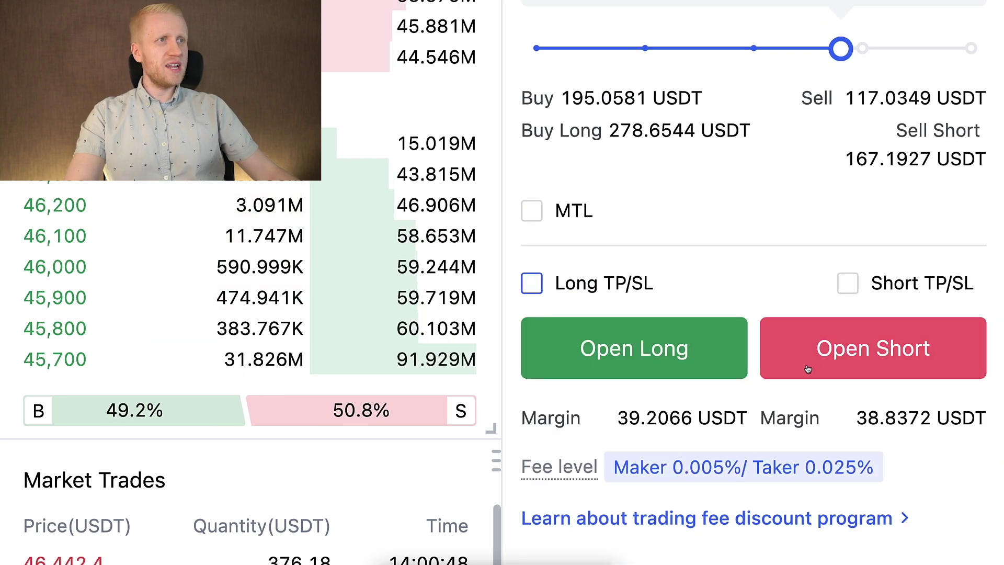
Check the maker and taker fee level, the fee discount program link and the wallet's unrealised PNL and balances.
scroll(784, 382, down, 5)
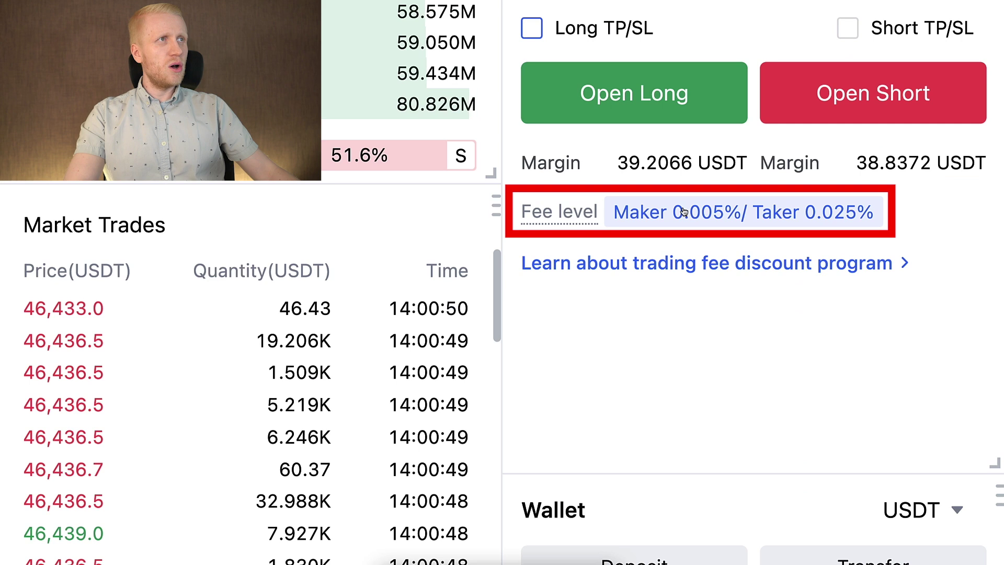
mouse_move(684, 212)
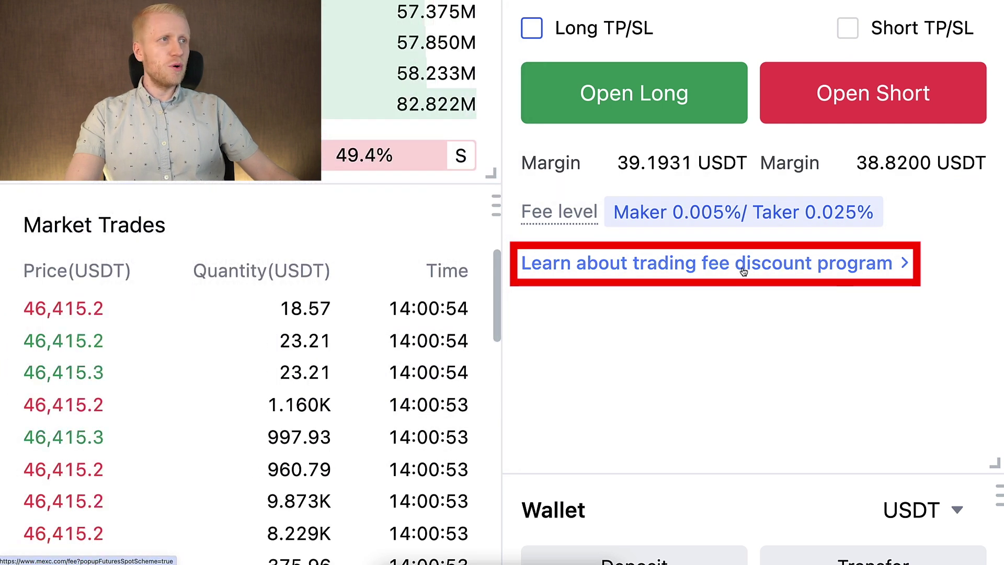
scroll(743, 271, down, 10)
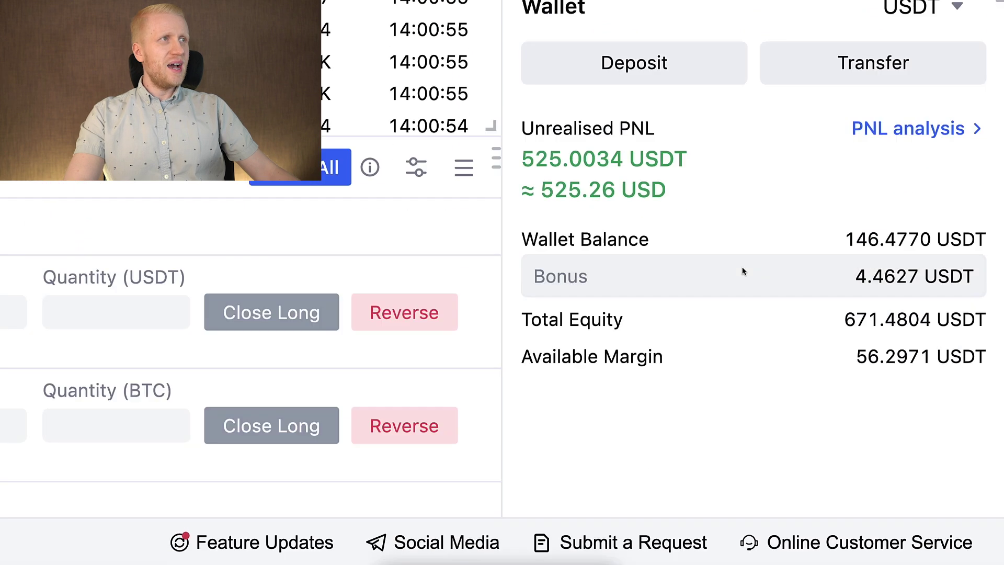
scroll(743, 269, down, 1)
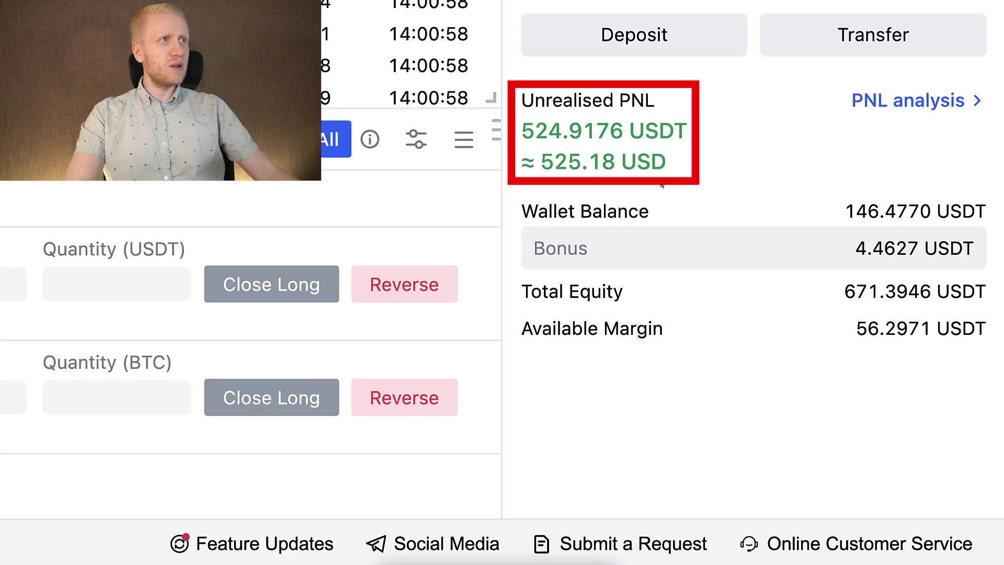
Review the trading pairs of the open positions and show the open orders list.
scroll(737, 286, down, 3)
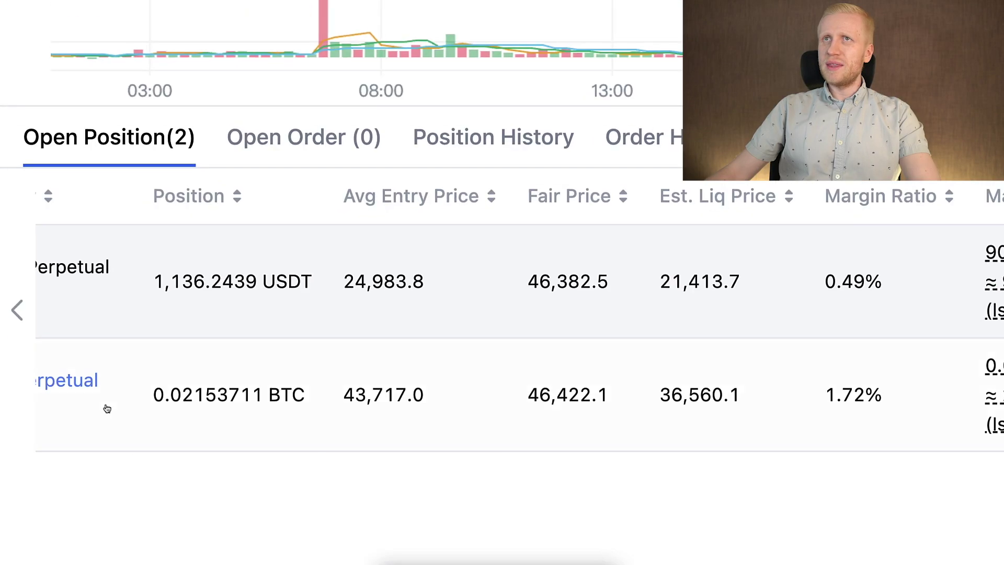
scroll(34, 430, left, 2)
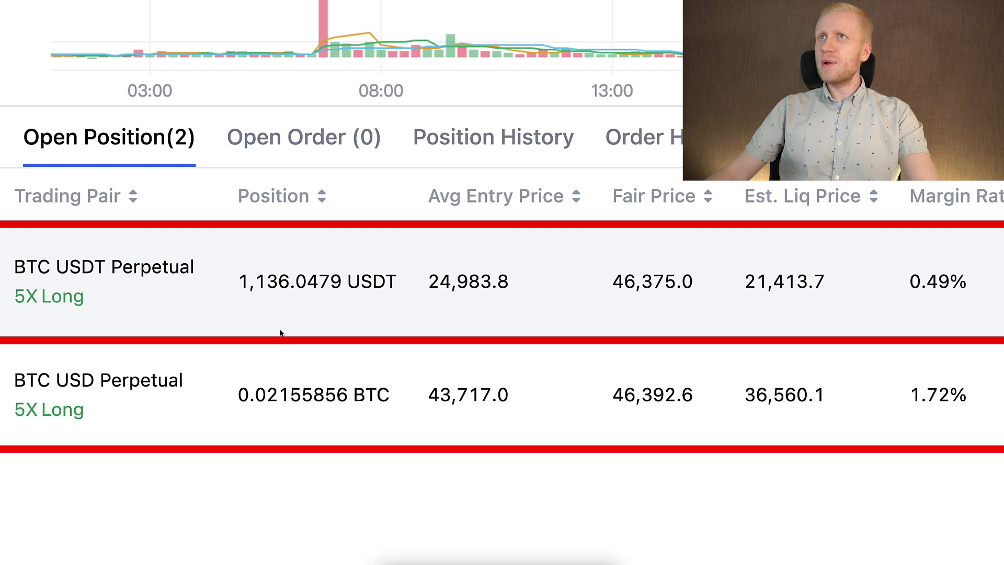
click(325, 149)
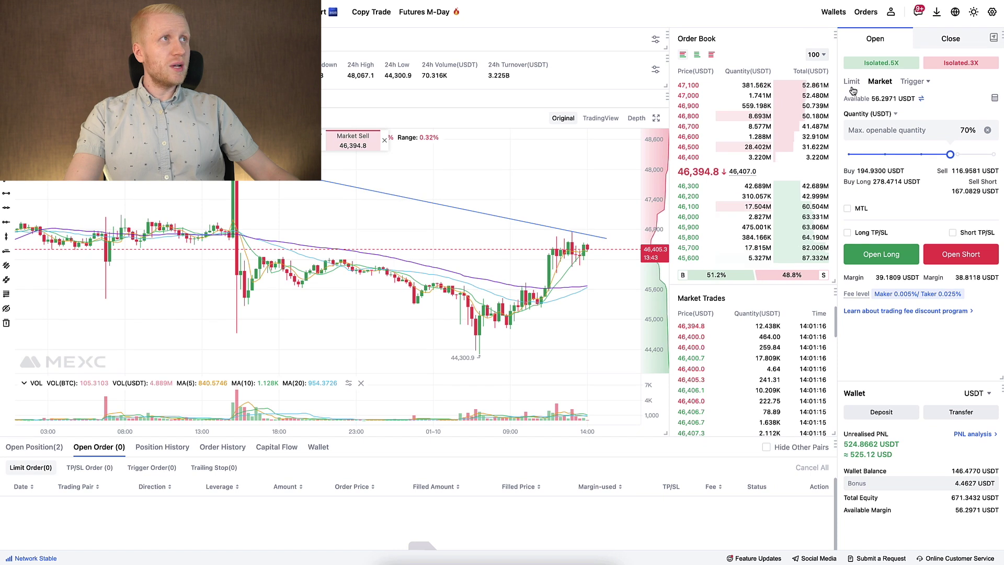
Place a BTC USDT limit order to open a long at a price of 40000 with 35% of the maximum quantity.
click(852, 88)
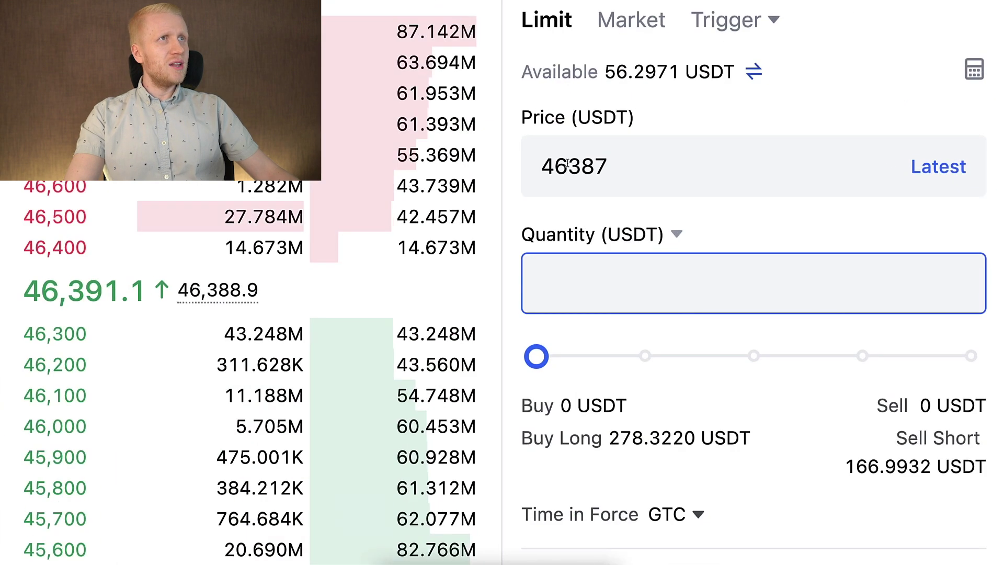
click(854, 130)
shift+click(932, 134)
text(0000)
drag(534, 361, 691, 360)
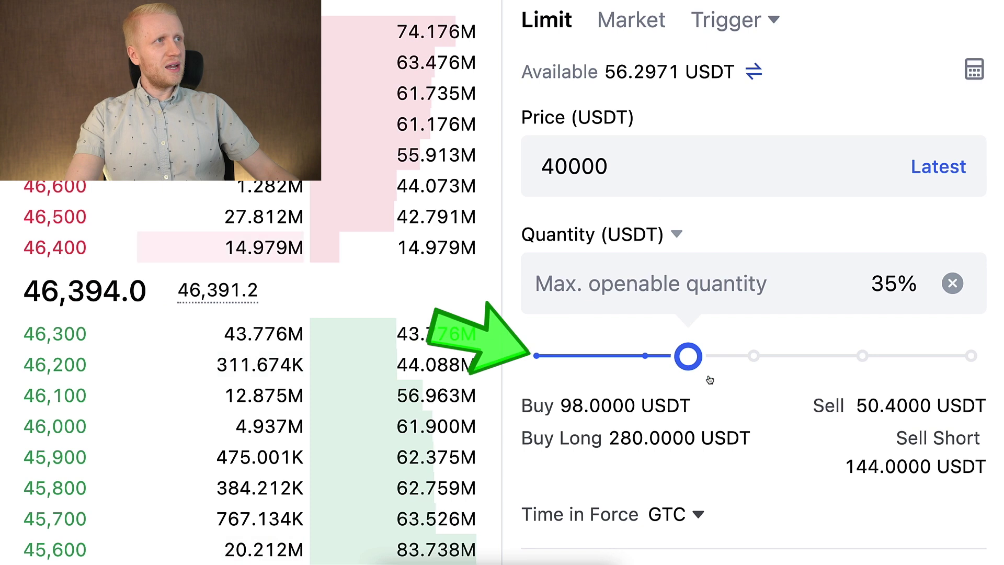
scroll(763, 393, down, 3)
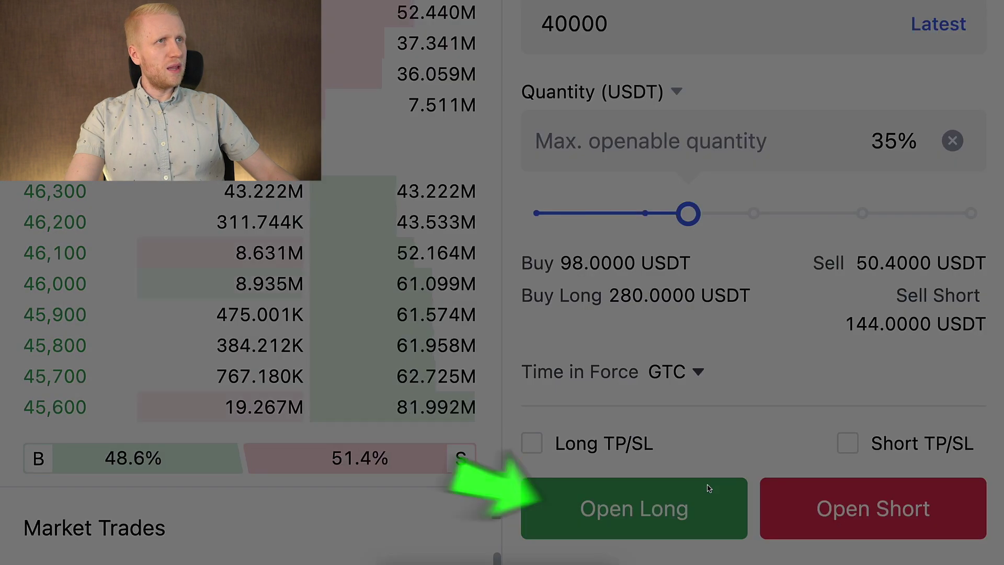
click(705, 491)
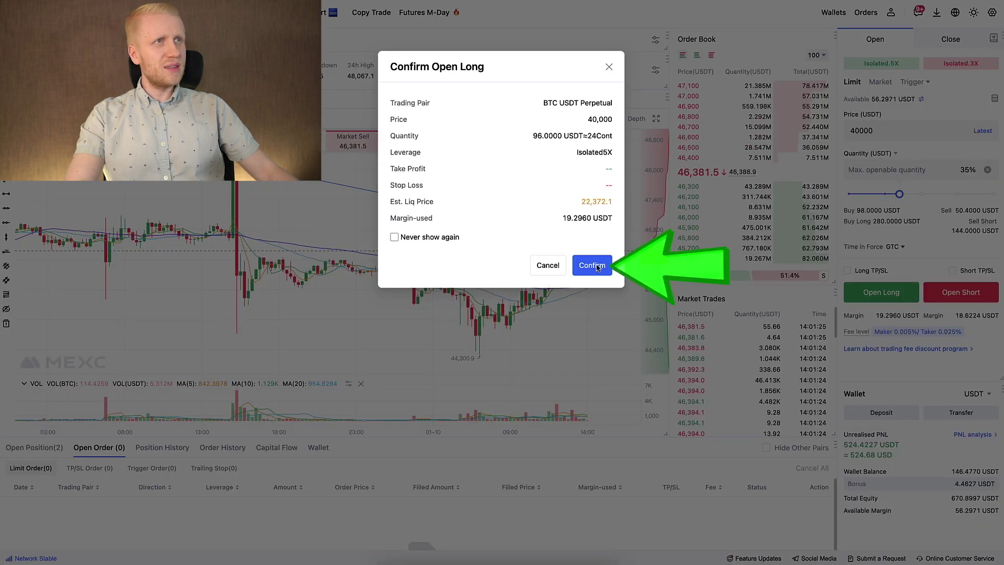
click(597, 267)
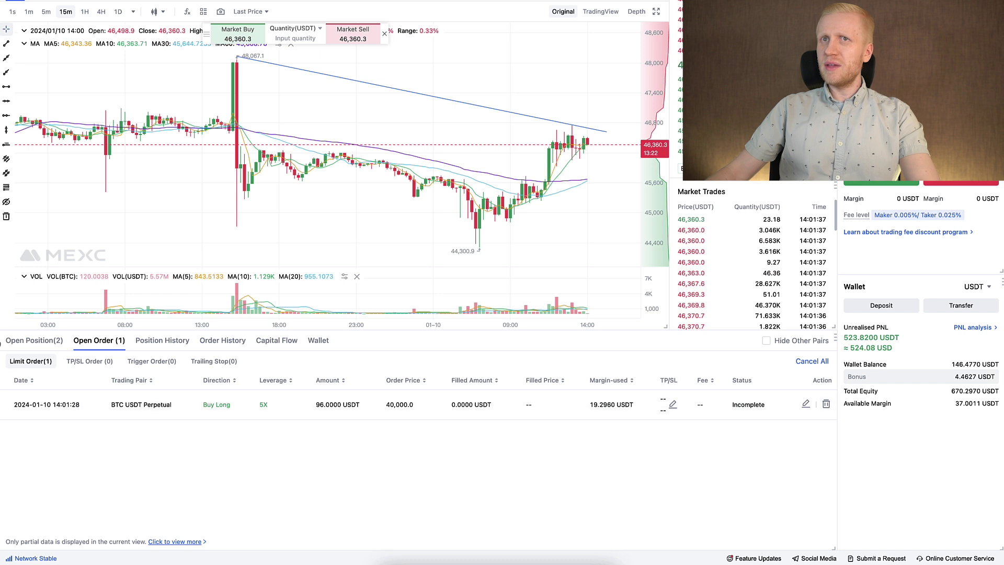
Compare the open positions with the open orders and revoke the BTC USDT limit order.
click(43, 342)
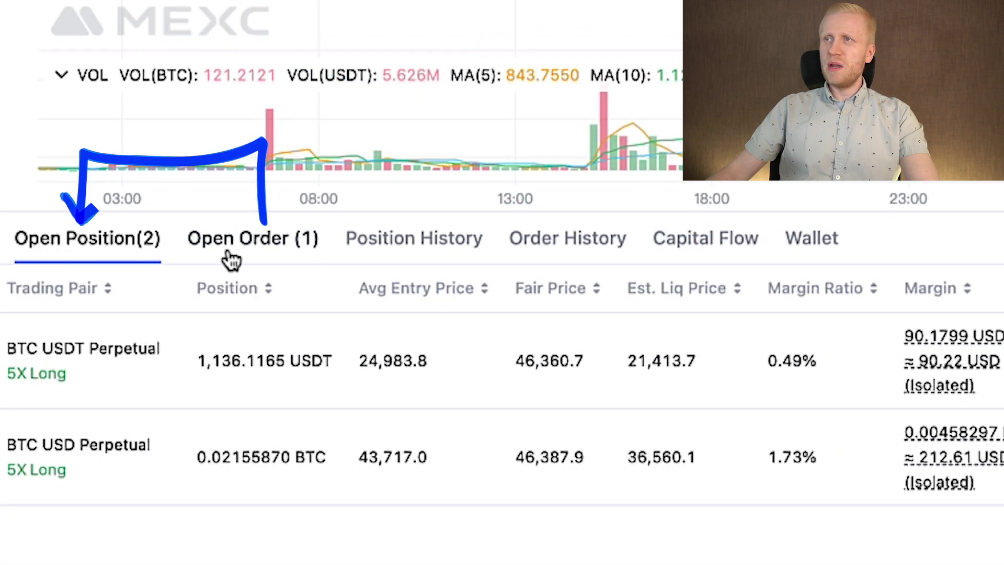
click(231, 256)
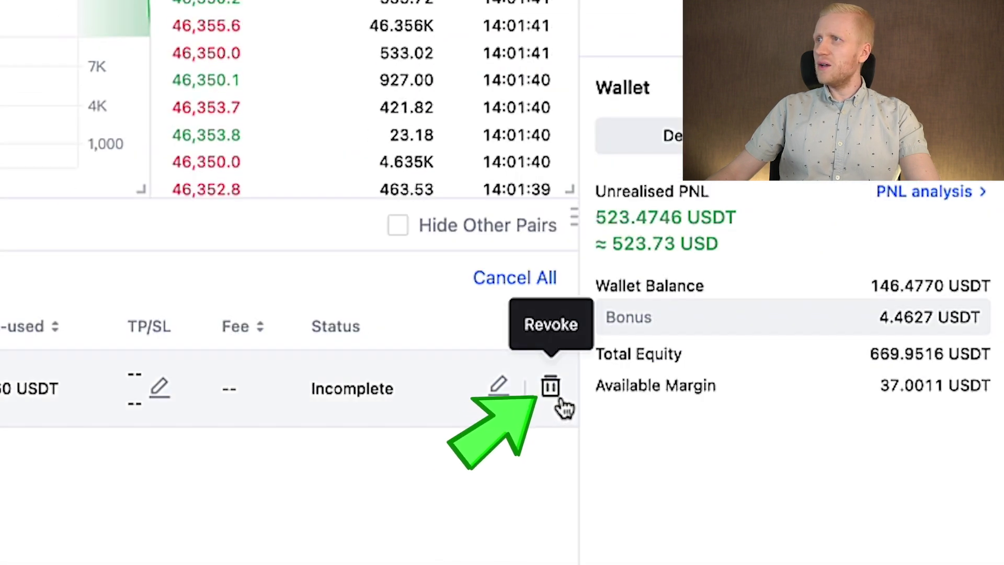
click(560, 401)
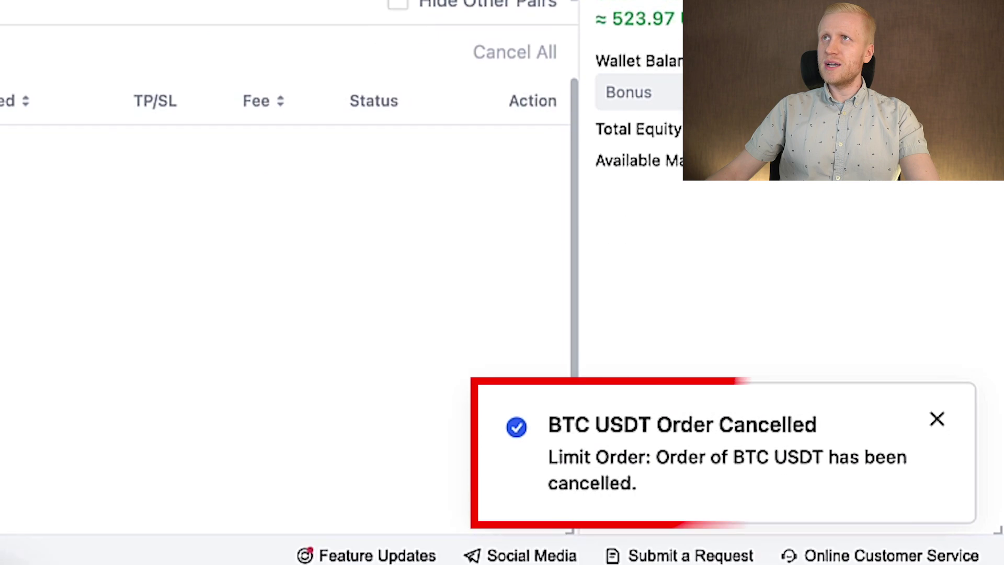
Return to the open positions and examine the flash close option and the closing price and quantity fields for BTC USDT.
click(0, 16)
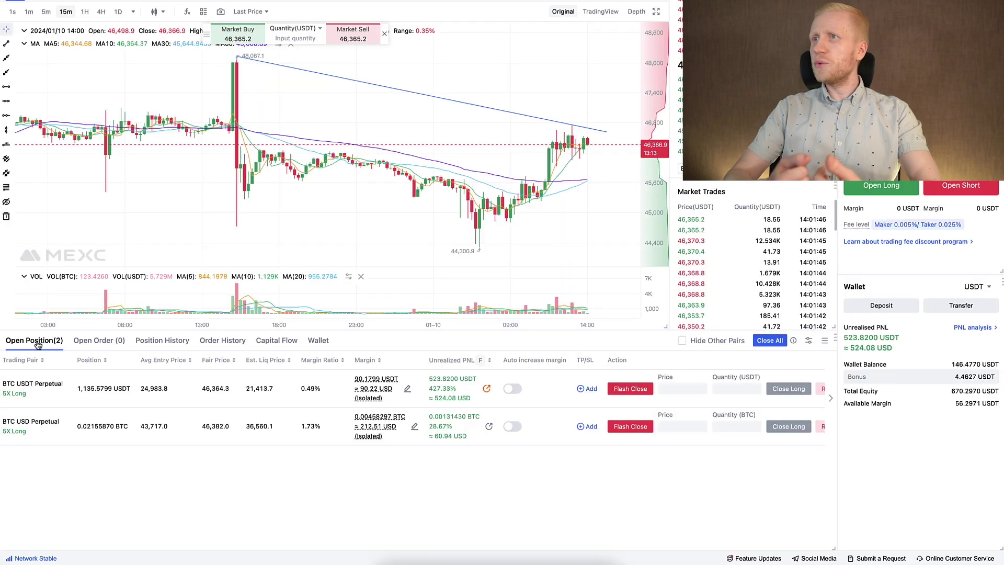
scroll(621, 395, right, 2)
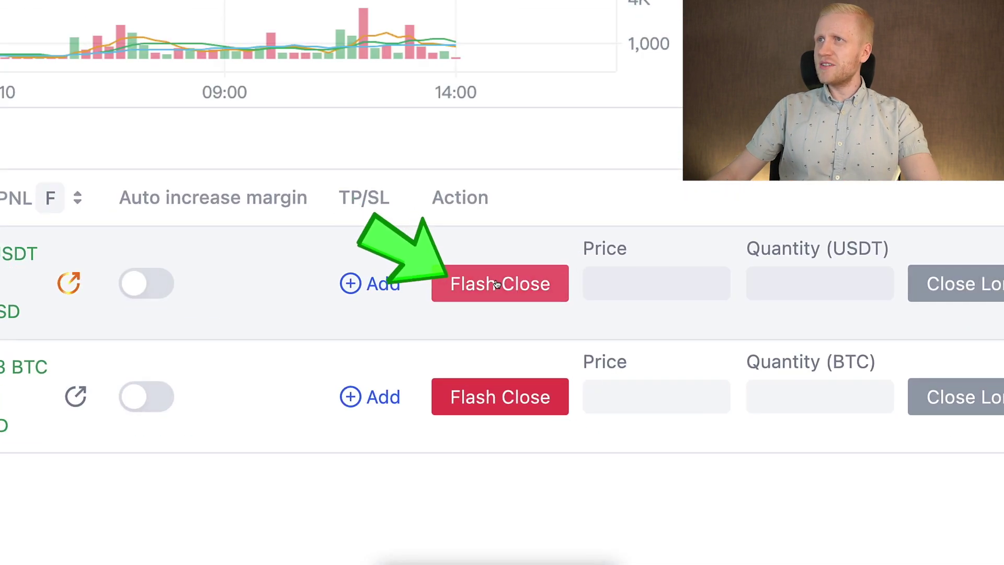
click(697, 286)
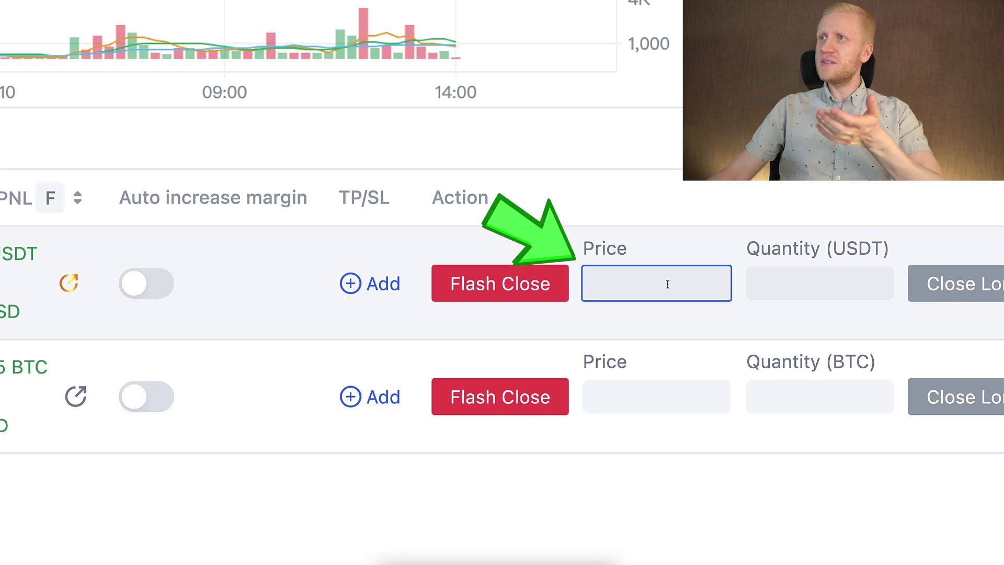
click(754, 286)
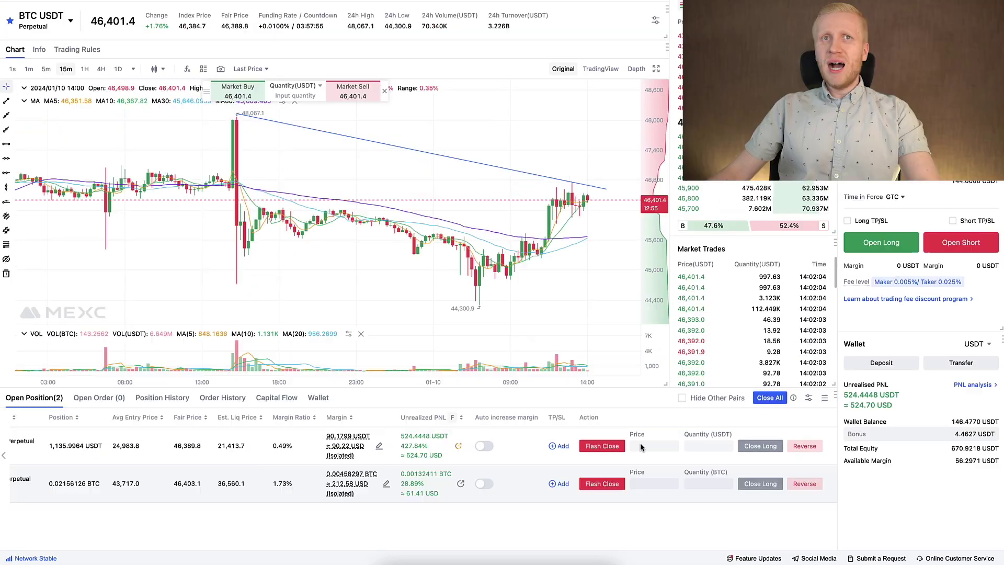
Inspect the closing quantity field of the first open position.
click(708, 445)
scroll(708, 446, up, 2)
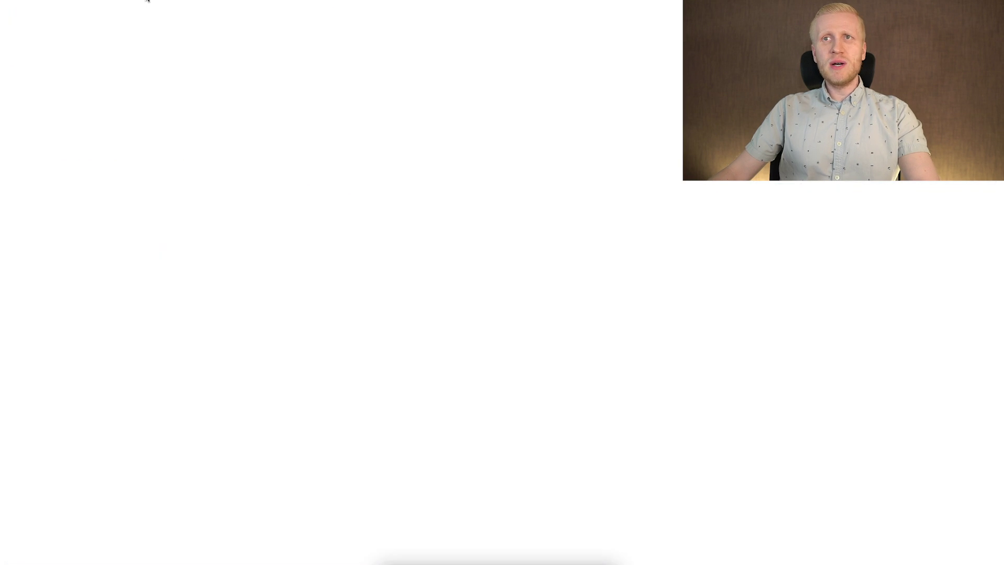
Examine the long-term logarithmic Bitcoin price chart from 2010 onward and how the price moves between the red and green bands.
scroll(209, 171, down, 6)
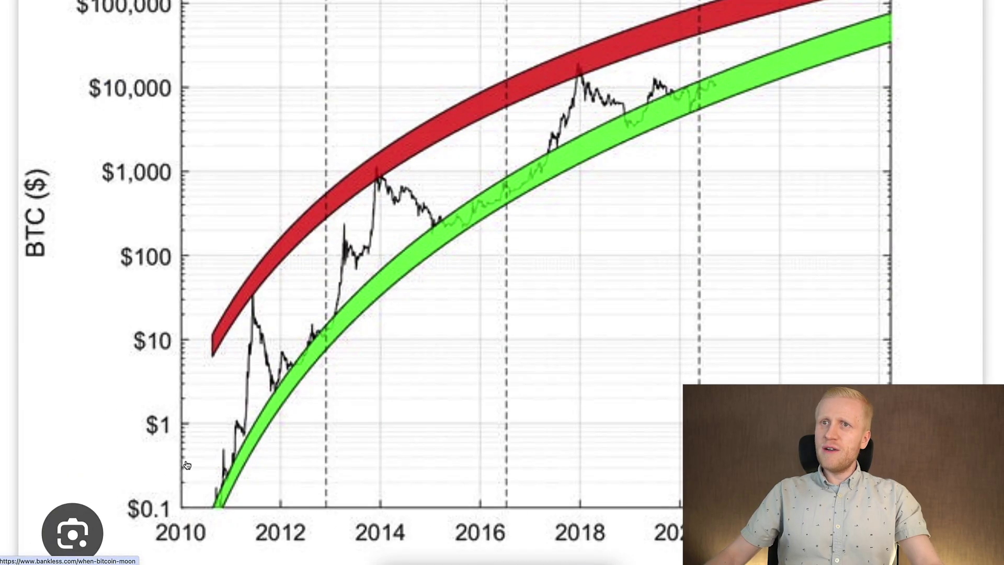
scroll(187, 465, down, 1)
scroll(167, 482, up, 4)
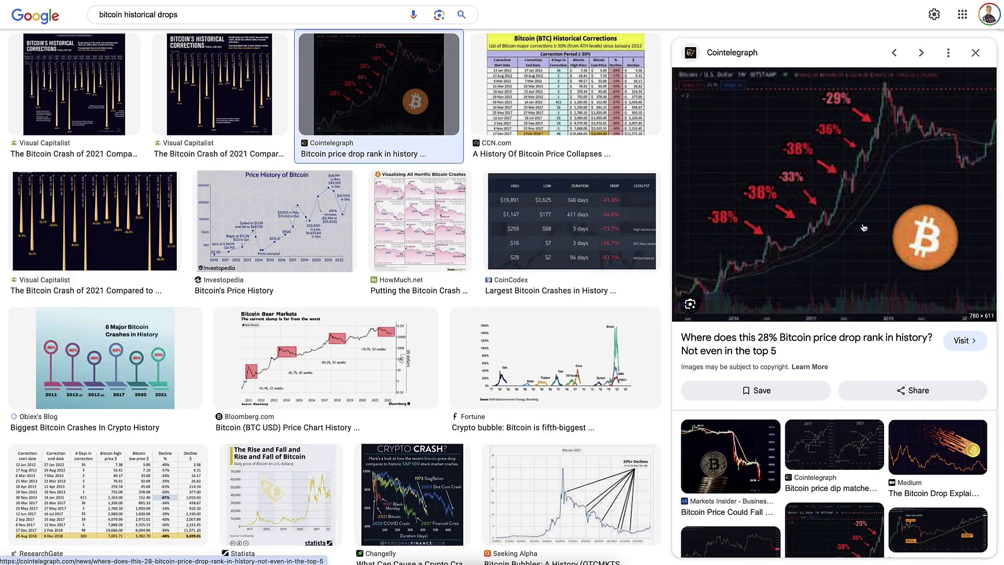
Examine the Cointelegraph image of historical Bitcoin price drops, following the marked corrections along the 2016 to 2018 uptrend.
scroll(863, 227, up, 5)
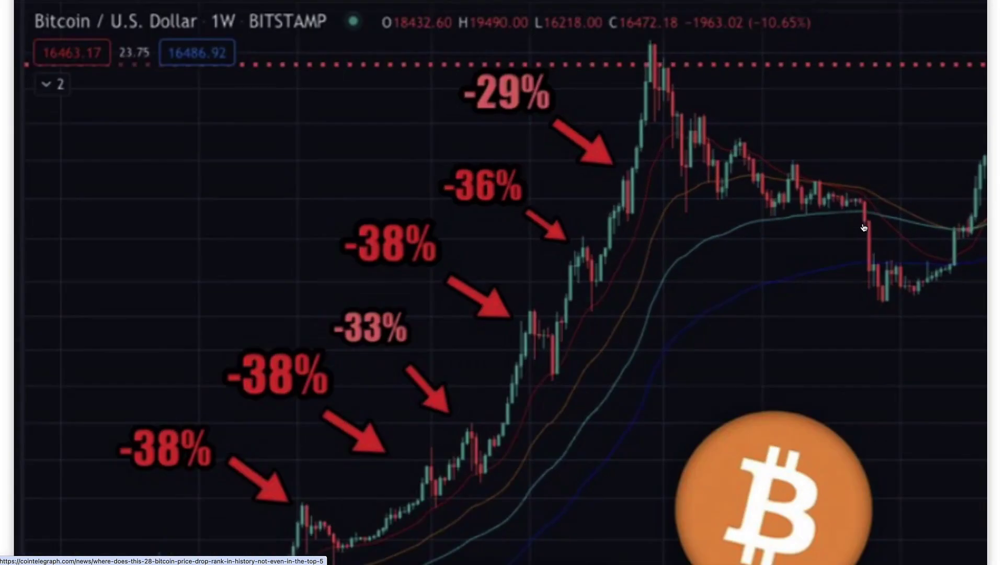
scroll(864, 228, down, 3)
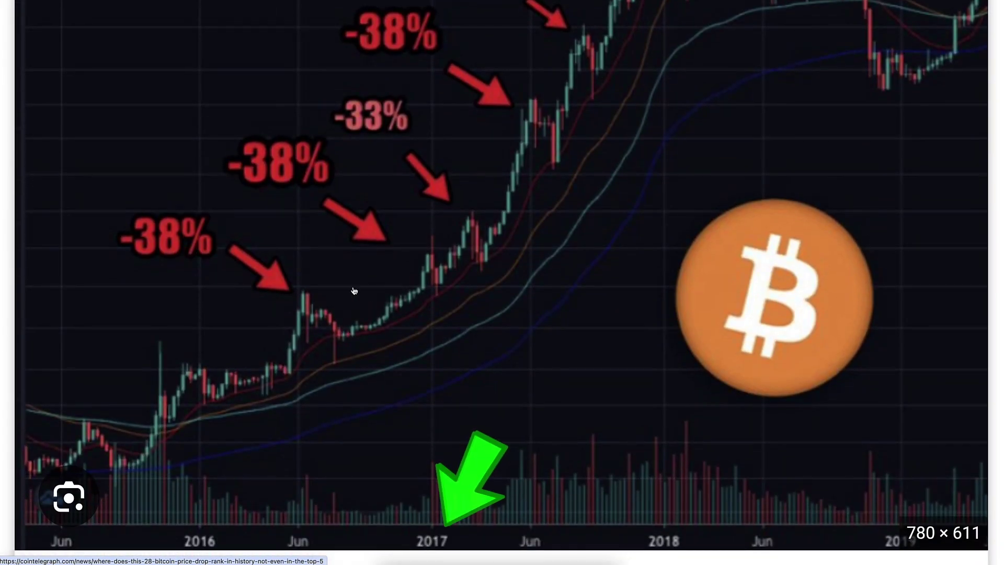
scroll(311, 317, down, 3)
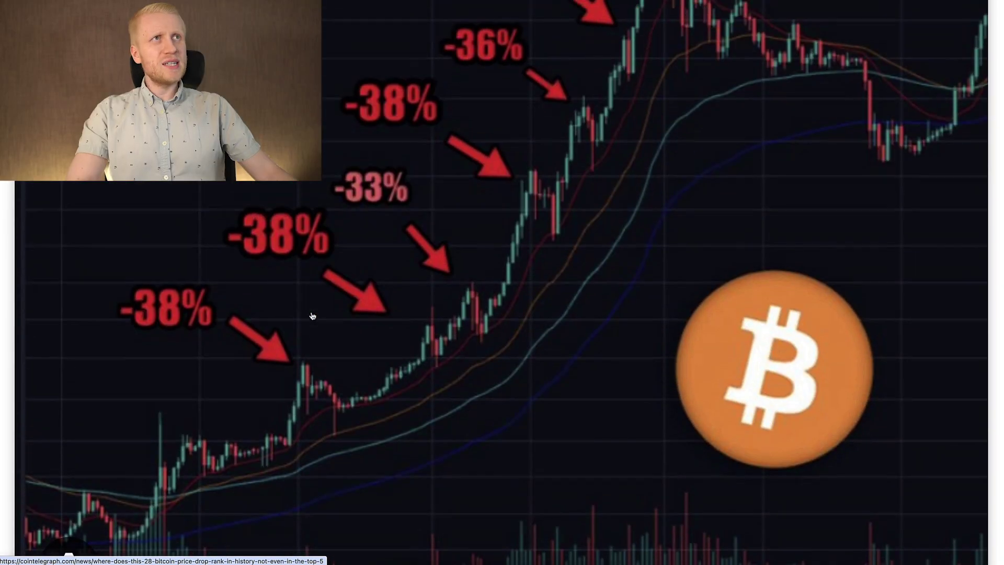
scroll(352, 354, up, 4)
scroll(358, 363, down, 3)
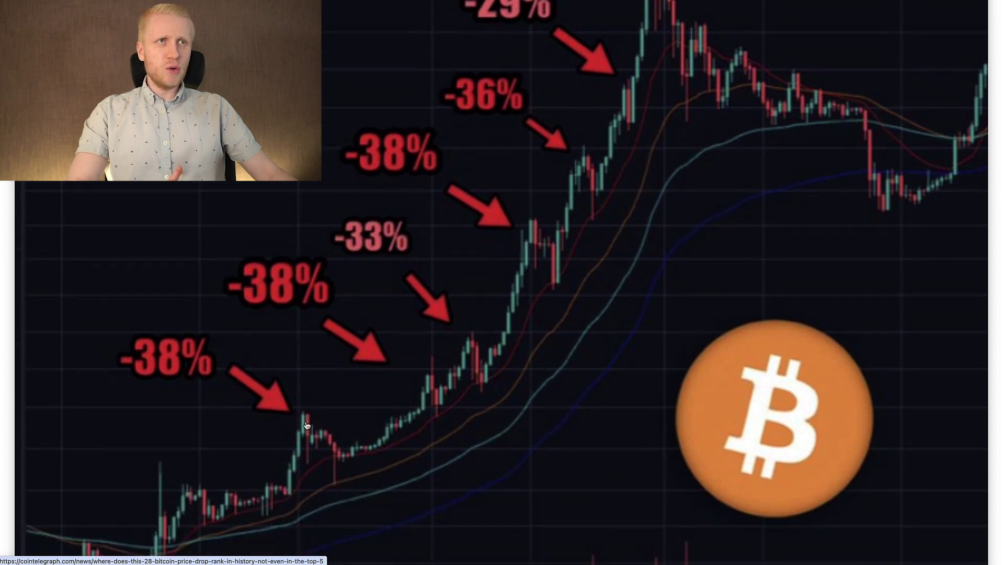
scroll(306, 423, up, 1)
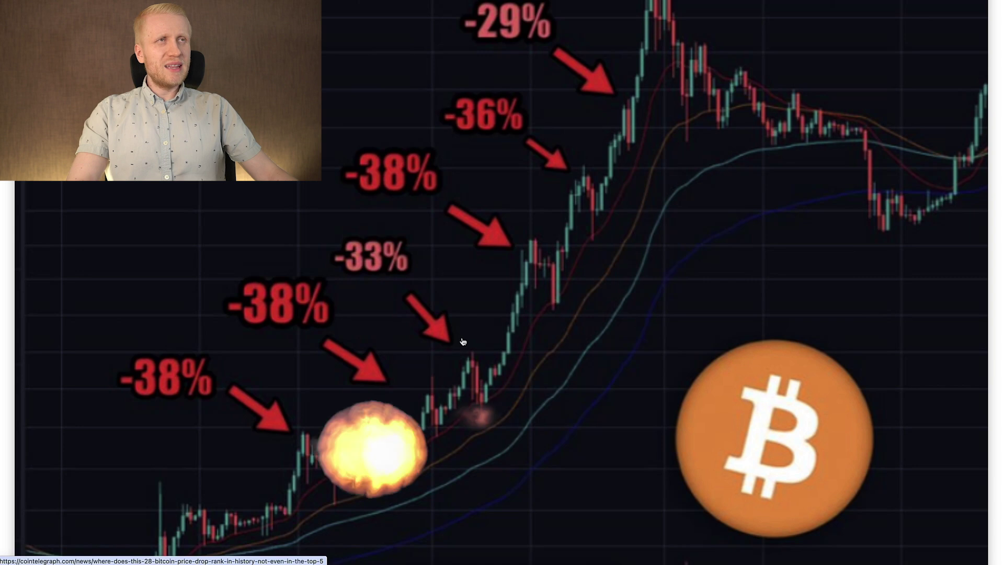
scroll(166, 379, down, 2)
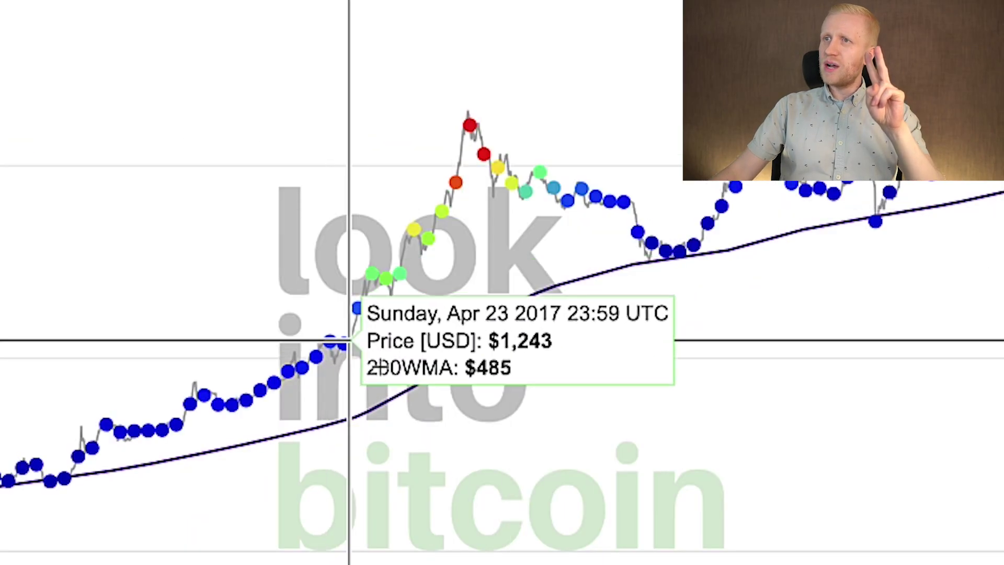
Hide the BTC Price line on Look Into Bitcoin's 5+ Years HODL Wave chart, leaving only the 5Yr+ HODL Wave line.
mouse_move(470, 125)
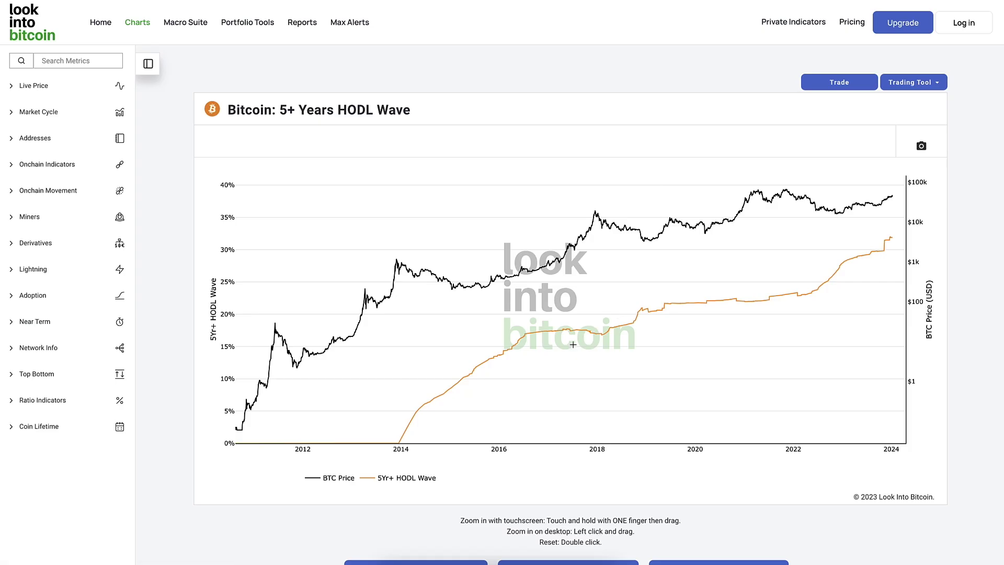
click(322, 479)
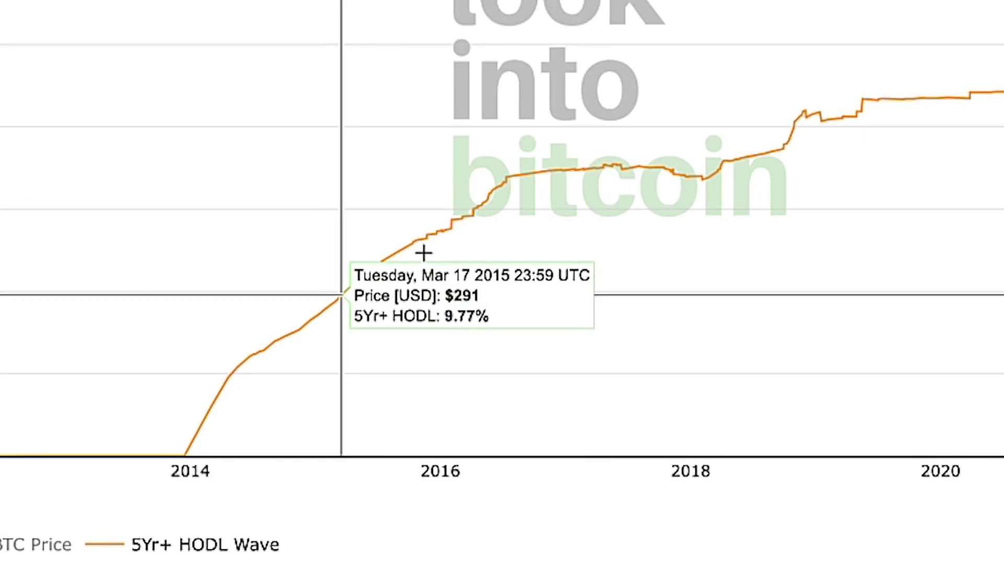